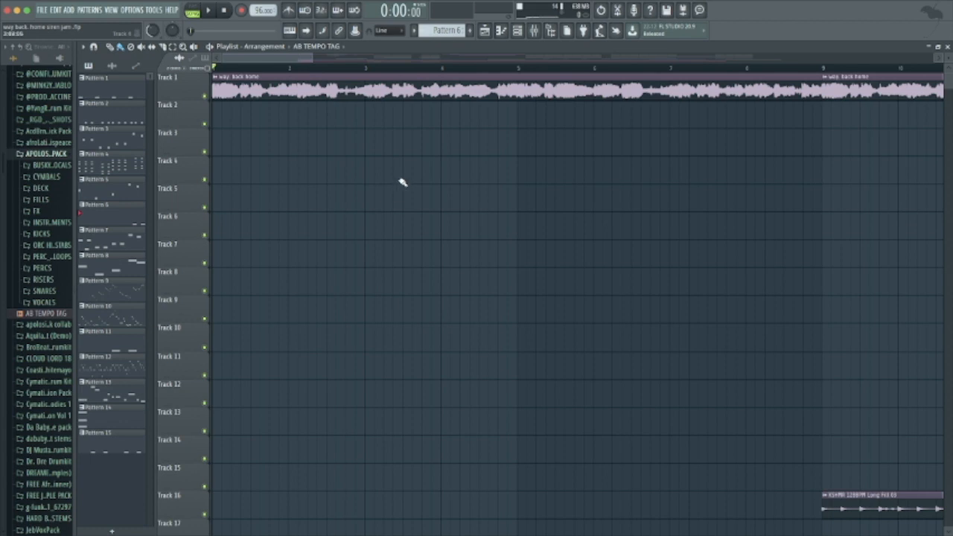
Step: Play the way back home audio clip on Track 1 from the start, and stop playback
{"action": "scroll", "coordinate": [54, 192], "scroll_direction": "up", "scroll_amount": 2}
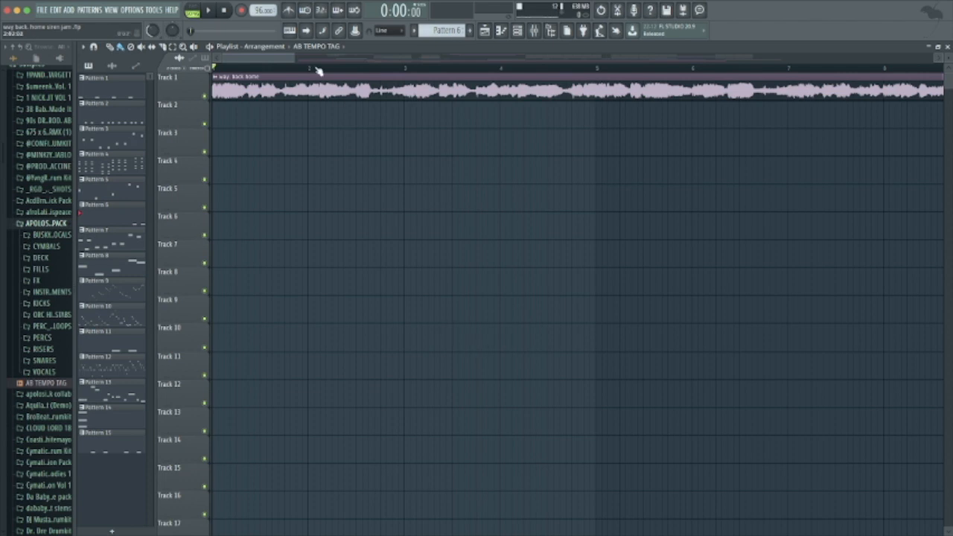
{"action": "scroll", "coordinate": [310, 74], "scroll_direction": "up", "scroll_amount": 1}
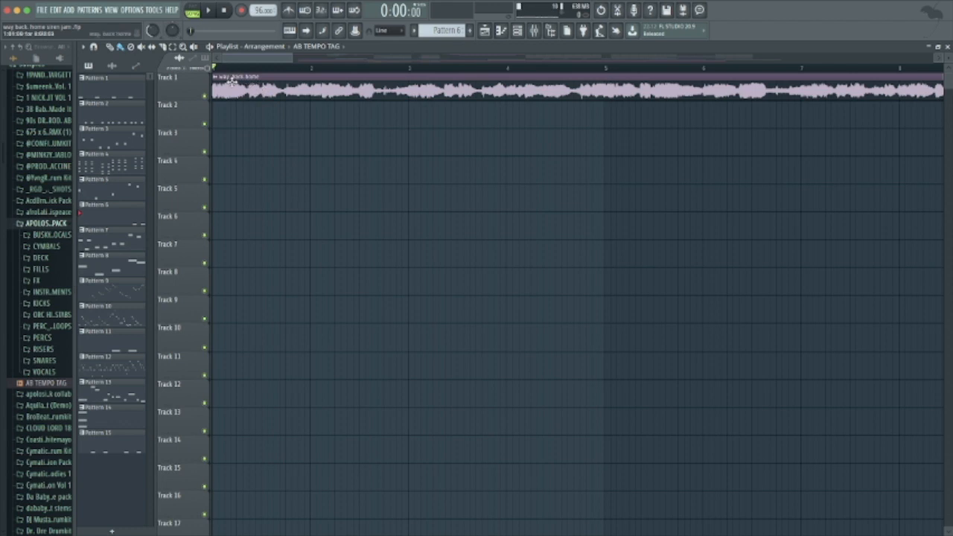
{"action": "left_click", "coordinate": [208, 10]}
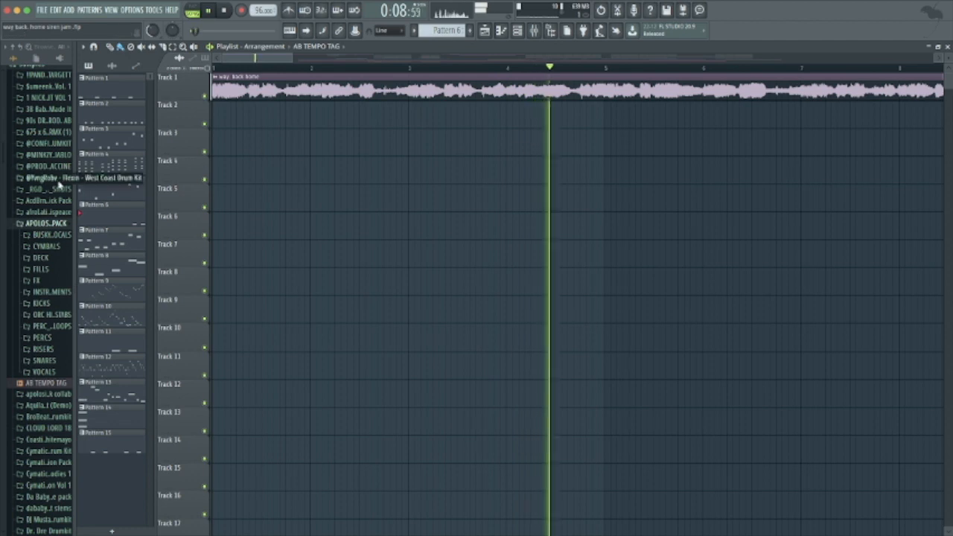
{"action": "key", "text": "space"}
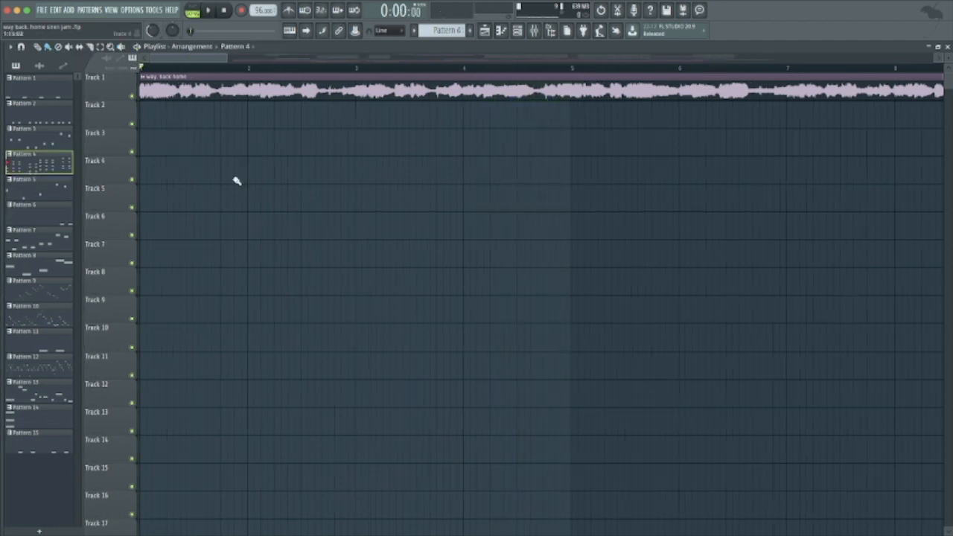
Step: Place Pattern 4 at the start of Track 4 and view its Synpluck Musicbox FLEX instrument
{"action": "left_click_drag", "start_coordinate": [214, 180], "coordinate": [148, 181]}
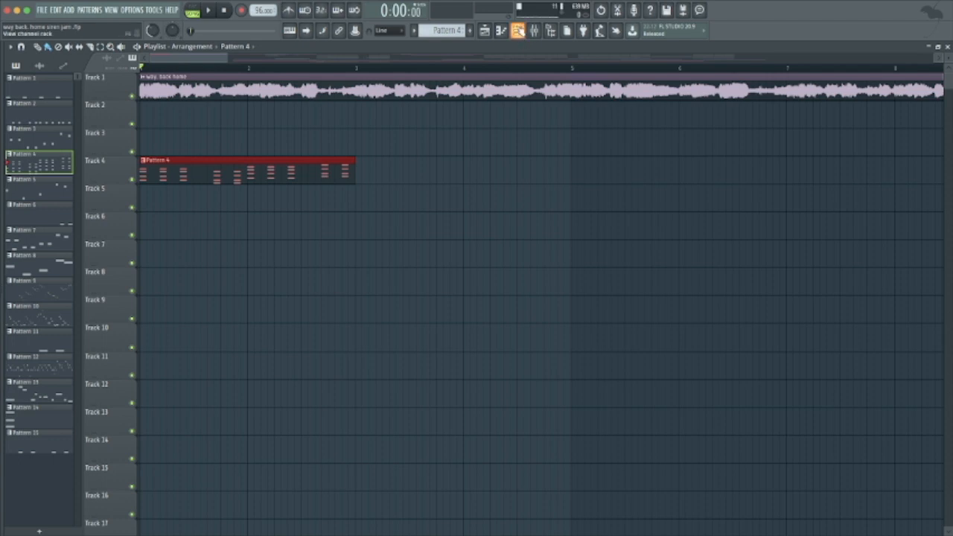
{"action": "left_click", "coordinate": [517, 29]}
{"action": "left_click", "coordinate": [534, 273]}
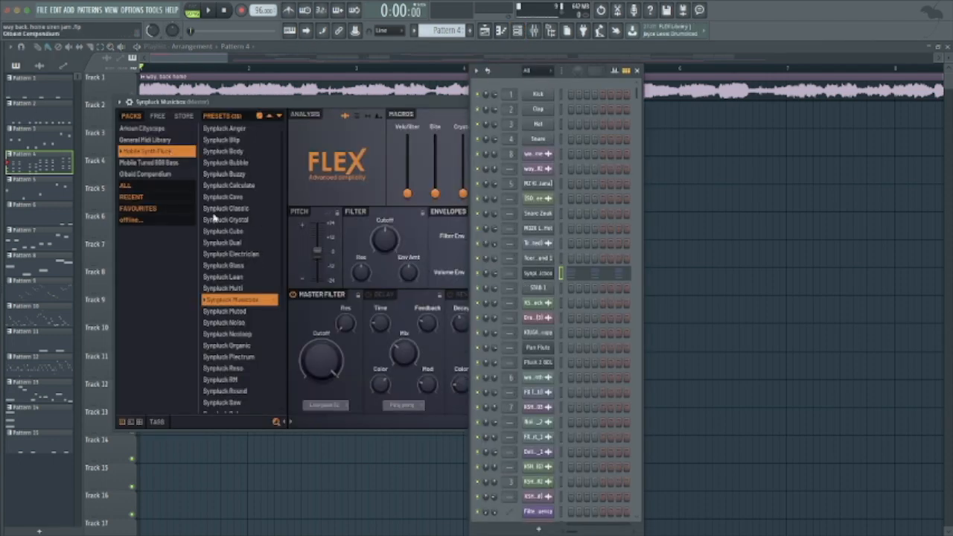
{"action": "left_click_drag", "start_coordinate": [366, 106], "coordinate": [192, 194]}
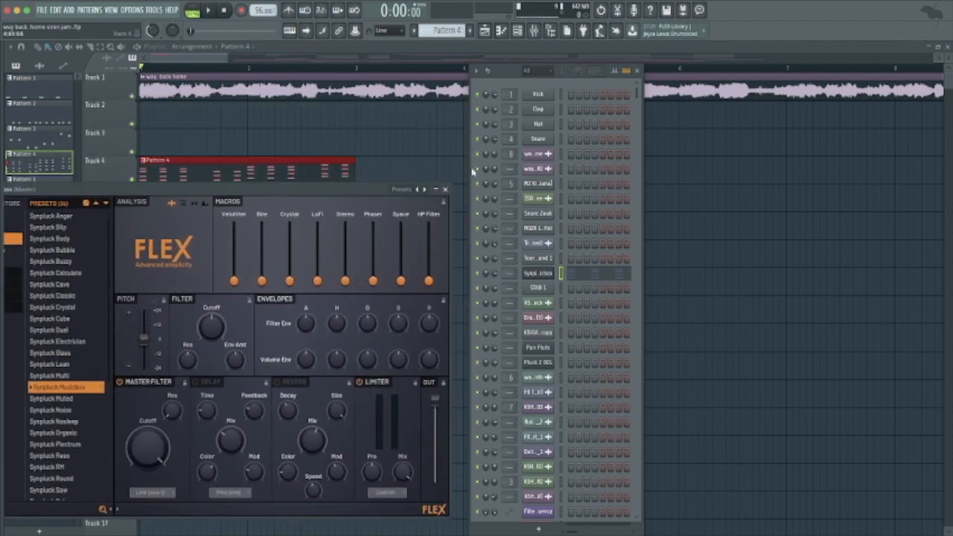
{"action": "left_click", "coordinate": [444, 189]}
{"action": "left_click", "coordinate": [636, 70]}
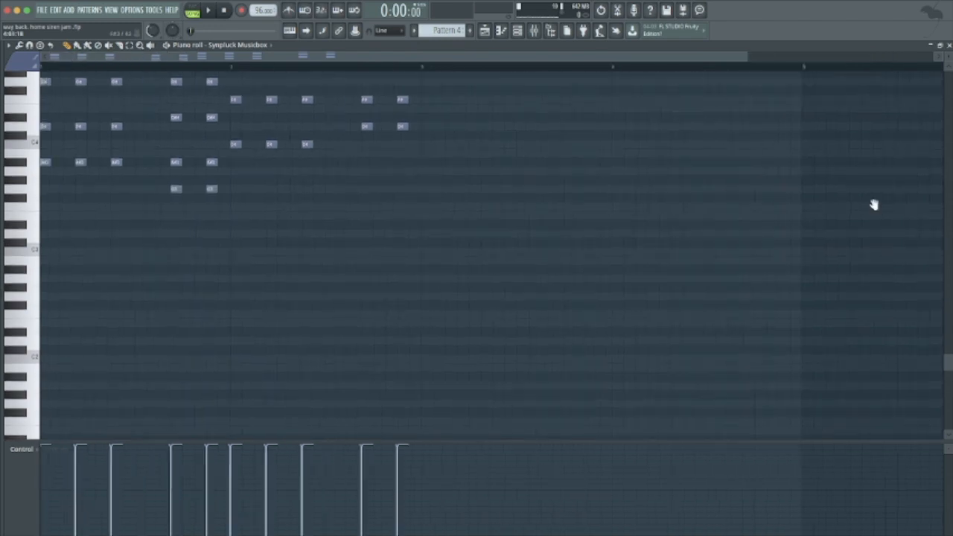
Step: Switch playback to pattern mode with the metronome on, and play Pattern 4's Synpluck Musicbox notes in the piano roll
{"action": "scroll", "coordinate": [407, 308], "scroll_direction": "up", "scroll_amount": 5}
{"action": "left_click", "coordinate": [192, 10]}
{"action": "left_click", "coordinate": [289, 11]}
{"action": "key", "text": "space"}
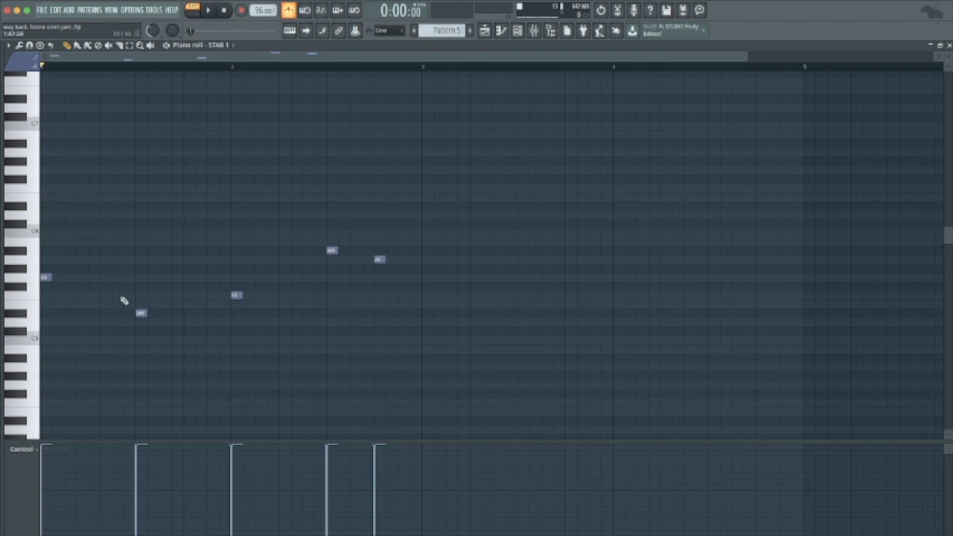
Step: Play Pattern 5's STAB 1 notes in the piano roll, stop playback, and return to the playlist
{"action": "key", "text": "space"}
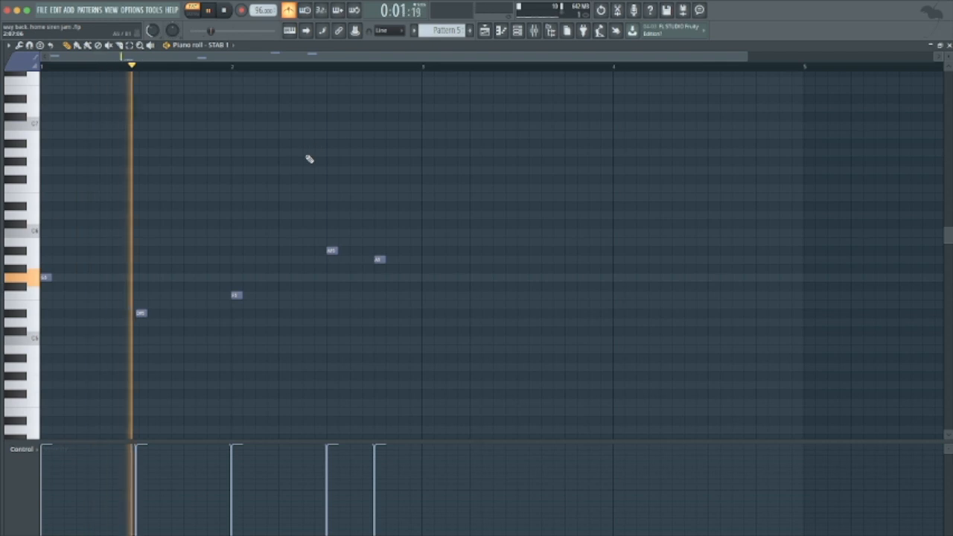
{"action": "key", "text": "space"}
{"action": "left_click", "coordinate": [492, 35]}
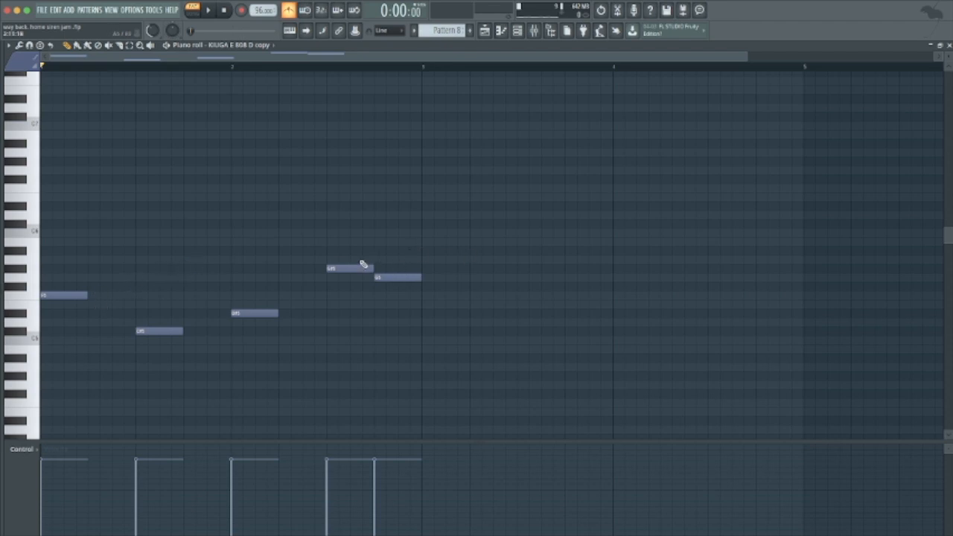
Step: Listen to Pattern 8's 808 notes and Pattern 3's MSSV BASS notes in the piano roll, and return to the playlist
{"action": "key", "text": "space"}
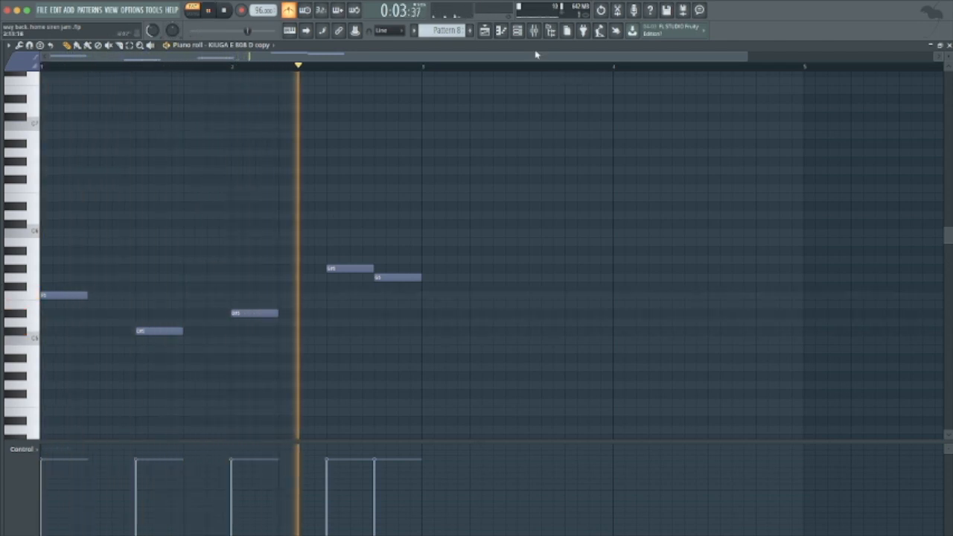
{"action": "key", "text": "space"}
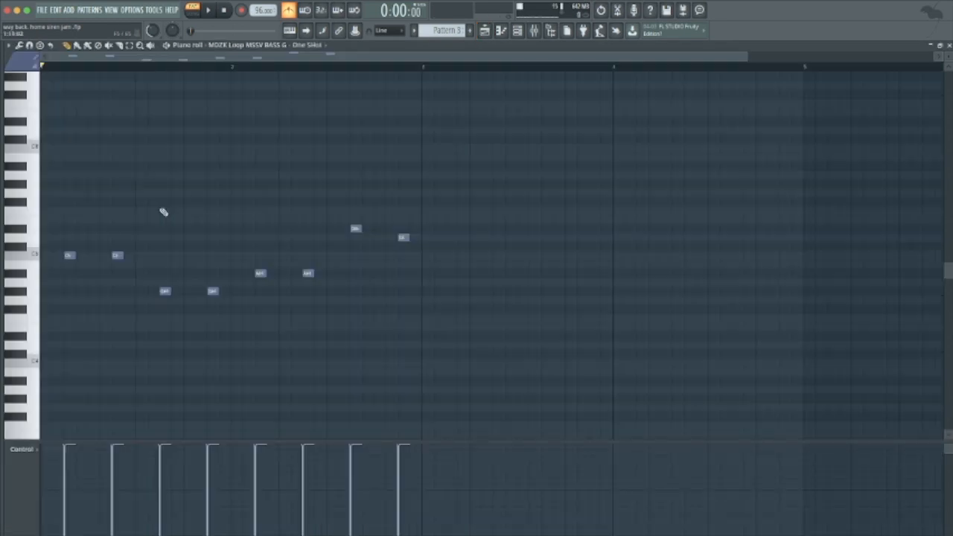
{"action": "left_click", "coordinate": [209, 11]}
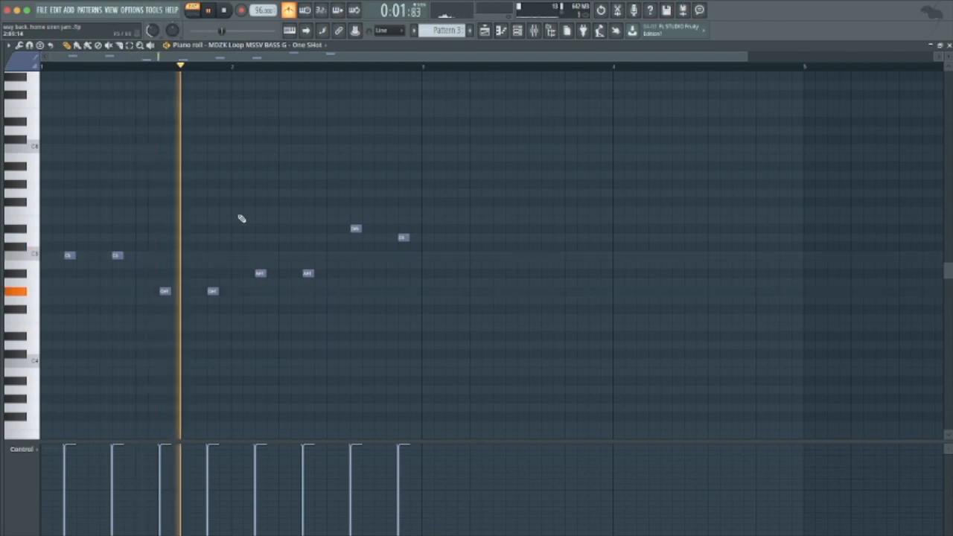
{"action": "left_click", "coordinate": [485, 31]}
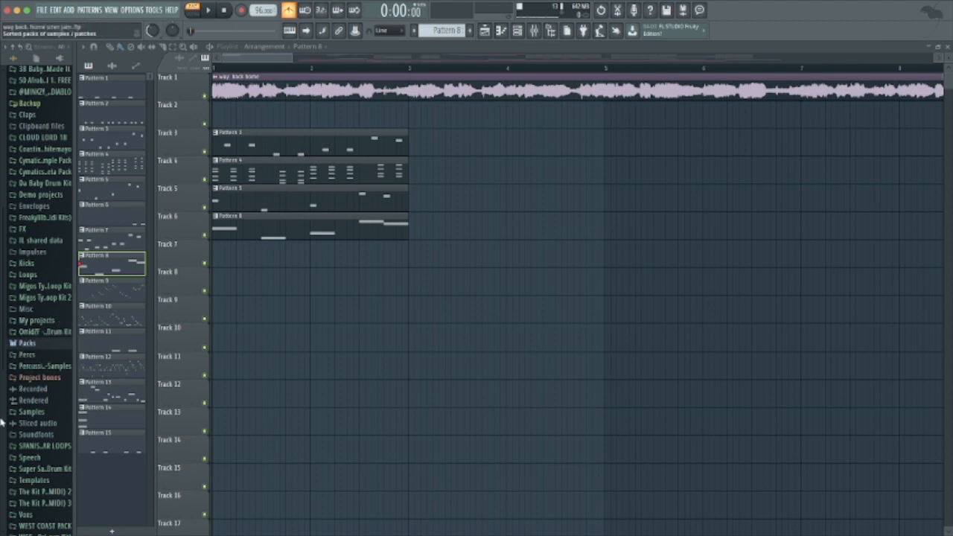
Step: Browse Packs > Legacy > Instruments > Orchestral to the tenor sax samples and preview the 17_TSAX_LONG sample
{"action": "left_click", "coordinate": [49, 346]}
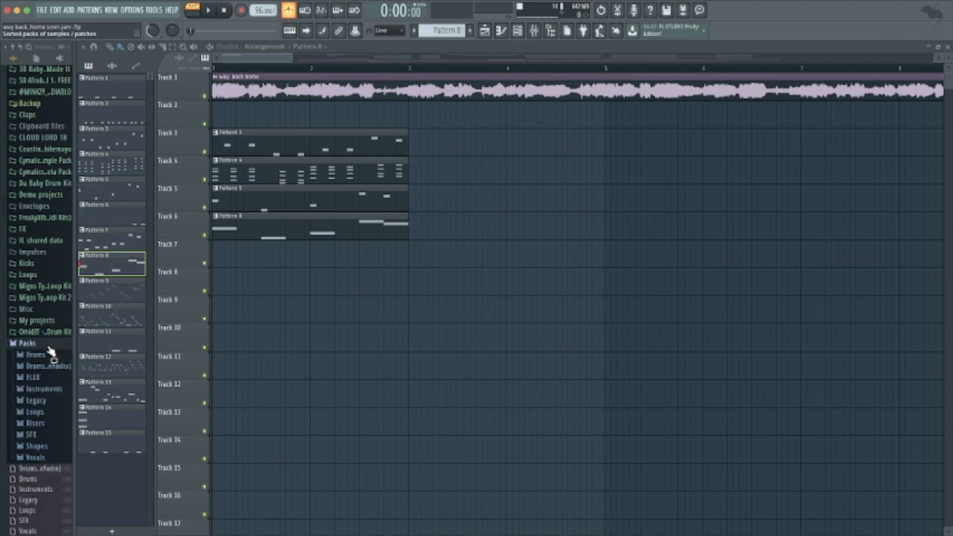
{"action": "left_click", "coordinate": [49, 347]}
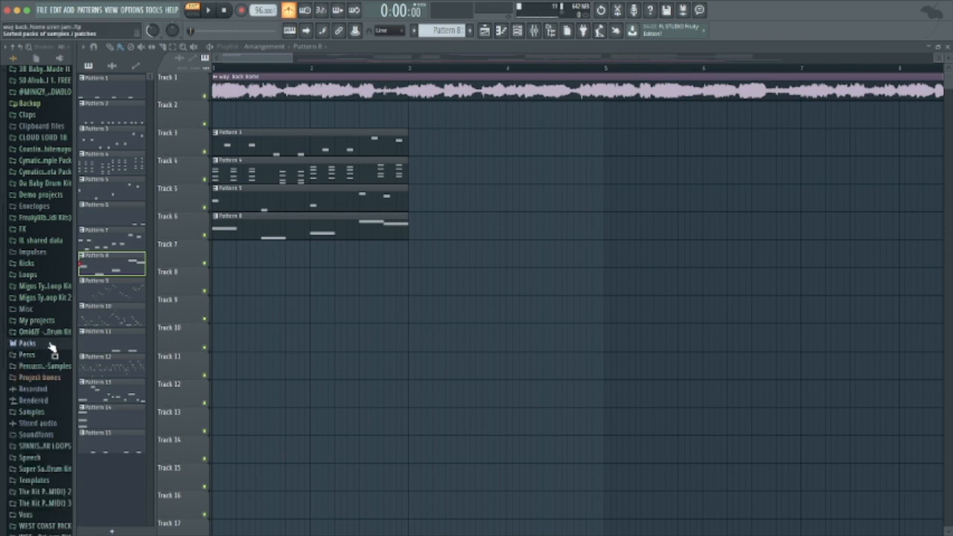
{"action": "left_click", "coordinate": [51, 344]}
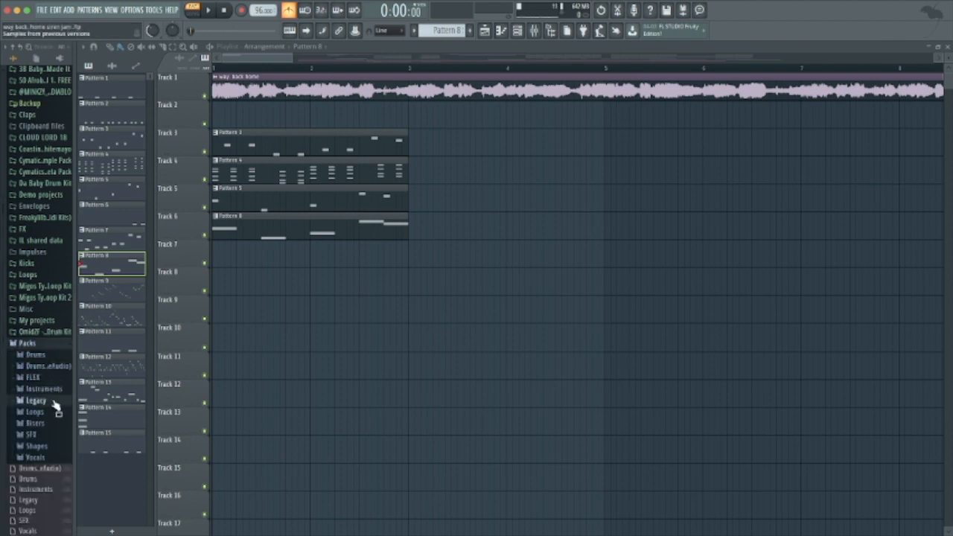
{"action": "left_click", "coordinate": [52, 400]}
{"action": "left_click", "coordinate": [46, 434]}
{"action": "scroll", "coordinate": [43, 444], "scroll_direction": "down", "scroll_amount": 3}
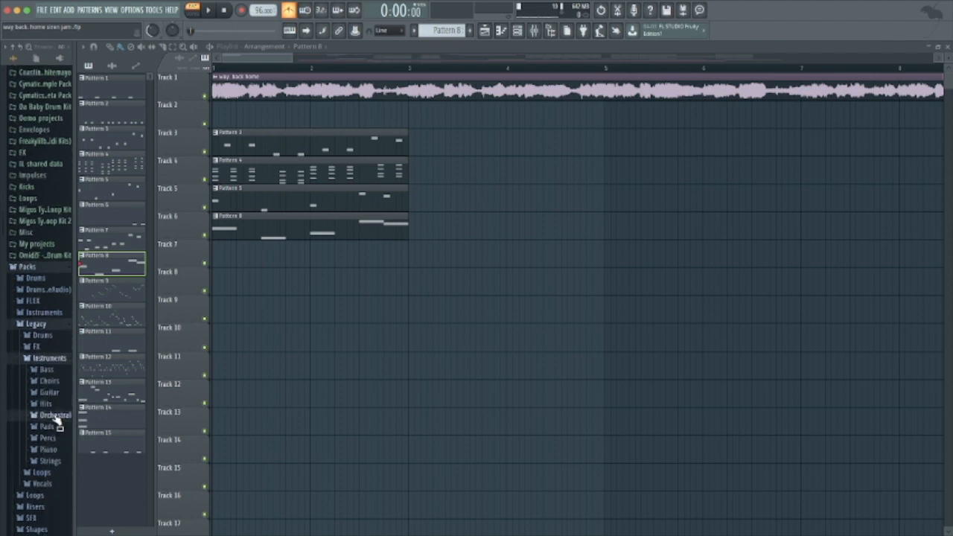
{"action": "left_click", "coordinate": [56, 418]}
{"action": "scroll", "coordinate": [60, 427], "scroll_direction": "down", "scroll_amount": 3}
{"action": "left_click", "coordinate": [58, 352]}
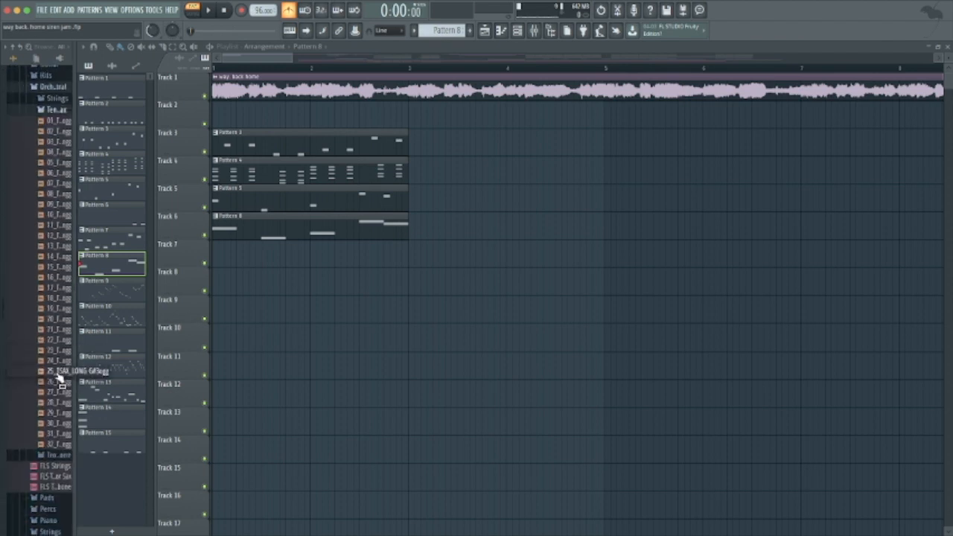
{"action": "left_click", "coordinate": [61, 288]}
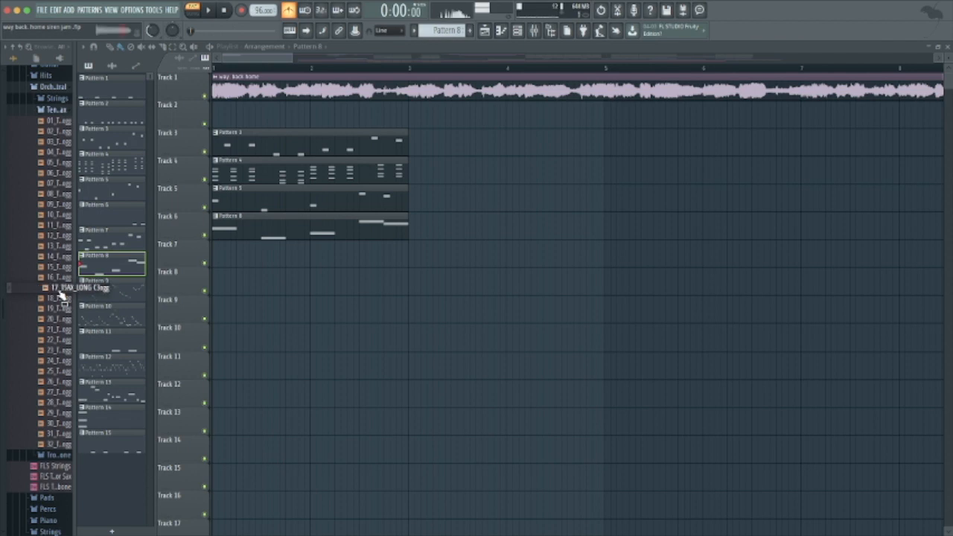
Step: Open the settings of the 17_TSAX_LONG #2 sampler channel and audition a key with Porta and Mono switched off
{"action": "left_click", "coordinate": [517, 31]}
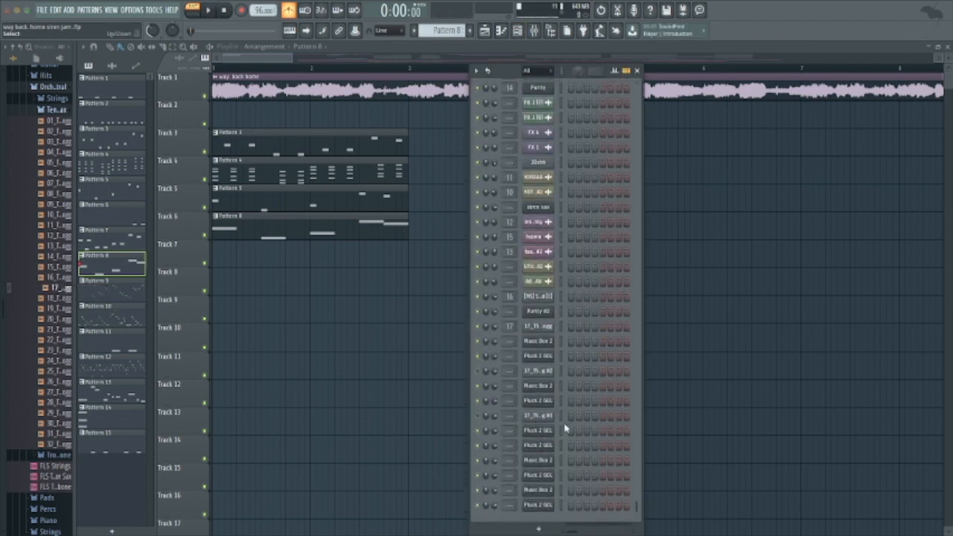
{"action": "left_click", "coordinate": [539, 372]}
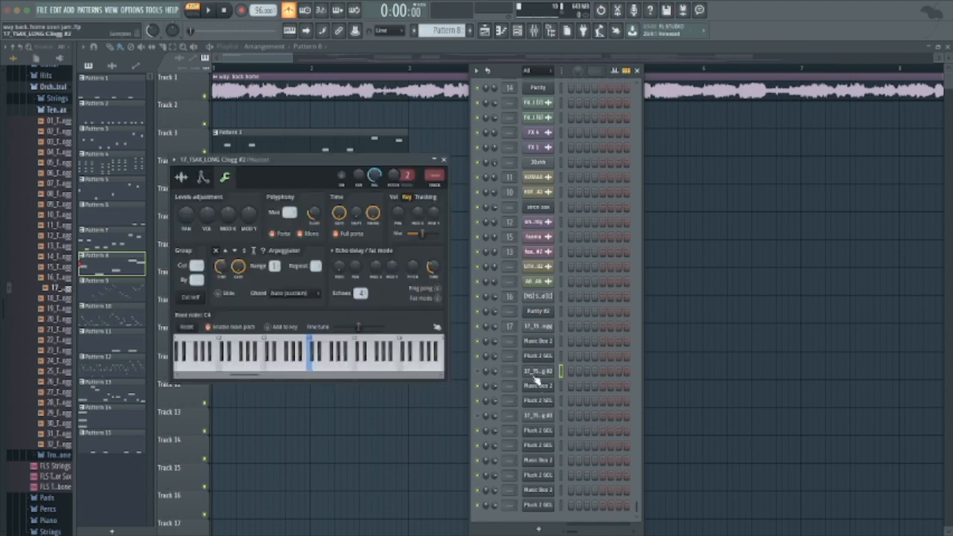
{"action": "left_click", "coordinate": [288, 234]}
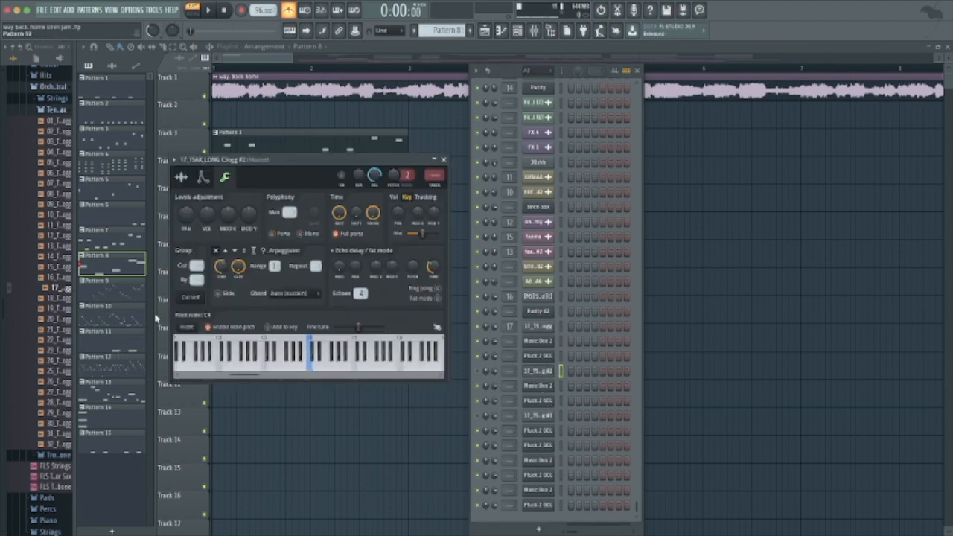
{"action": "left_click", "coordinate": [280, 235]}
{"action": "left_click", "coordinate": [302, 236]}
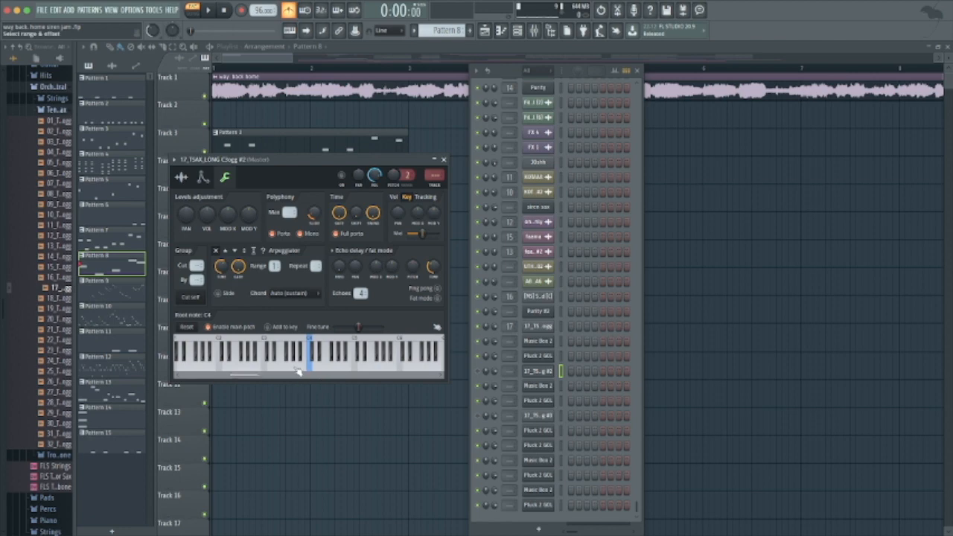
{"action": "left_click", "coordinate": [285, 236]}
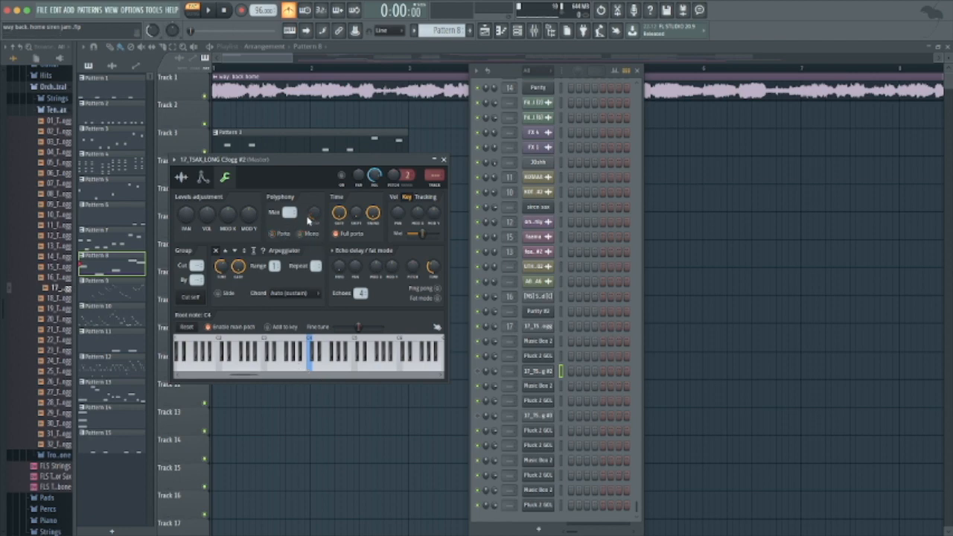
{"action": "left_click", "coordinate": [297, 364]}
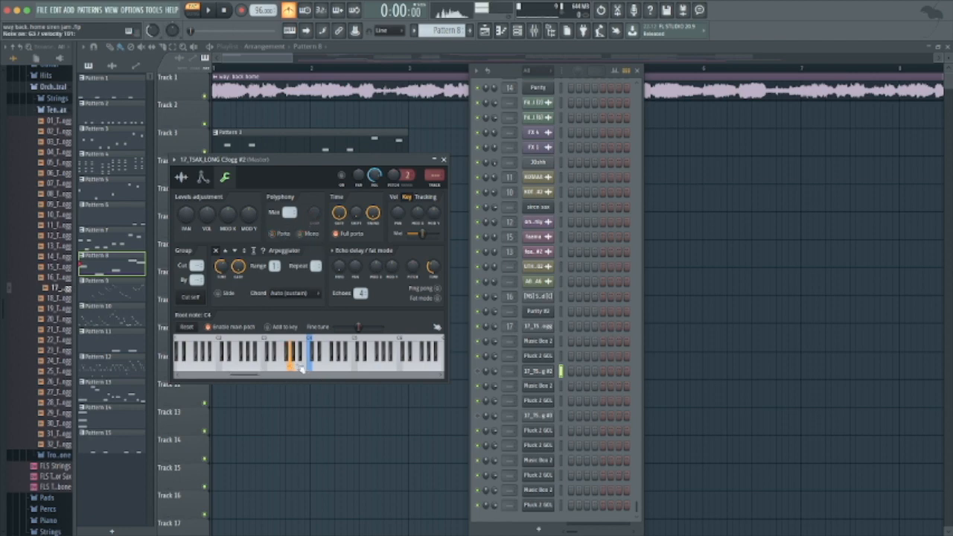
Step: Enable Mono with Porta on the sax sampler, adjust the slide time, audition a slide between keys, and close the sampler
{"action": "left_click", "coordinate": [302, 235]}
{"action": "left_click_drag", "start_coordinate": [314, 214], "coordinate": [314, 208]}
{"action": "left_click_drag", "start_coordinate": [355, 363], "coordinate": [302, 357]}
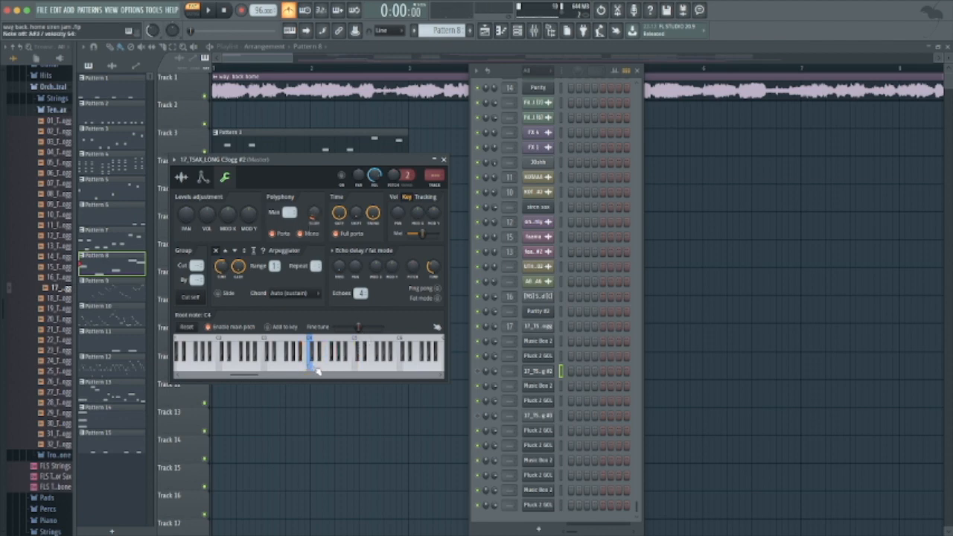
{"action": "left_click", "coordinate": [443, 160]}
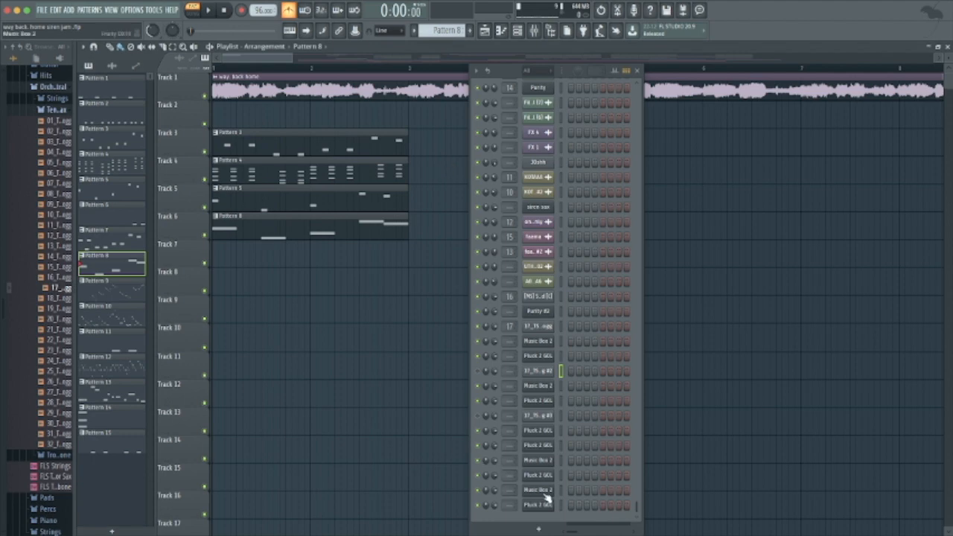
Step: Add a Fruity DX10 channel, load the Music Box 2 preset, and audition it on the keys
{"action": "left_click", "coordinate": [543, 522]}
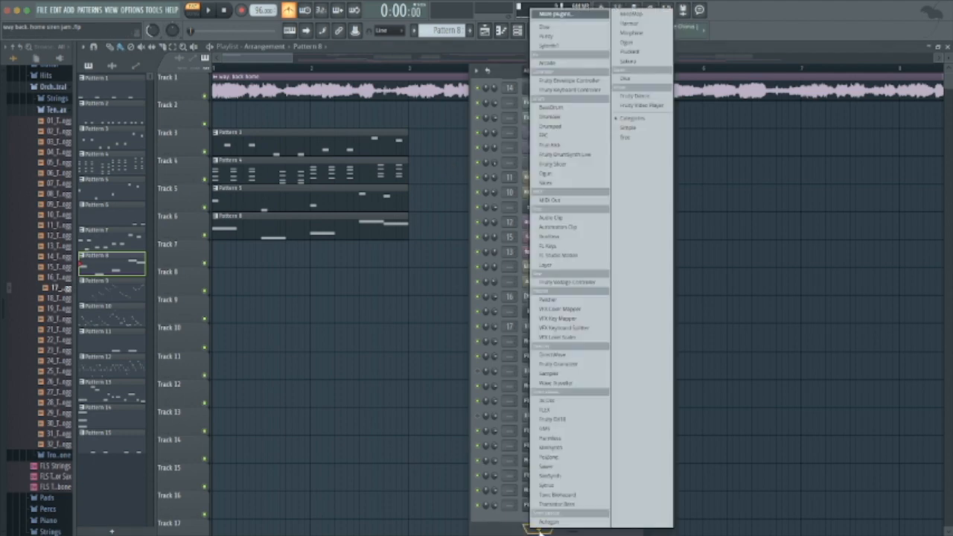
{"action": "left_click", "coordinate": [560, 422]}
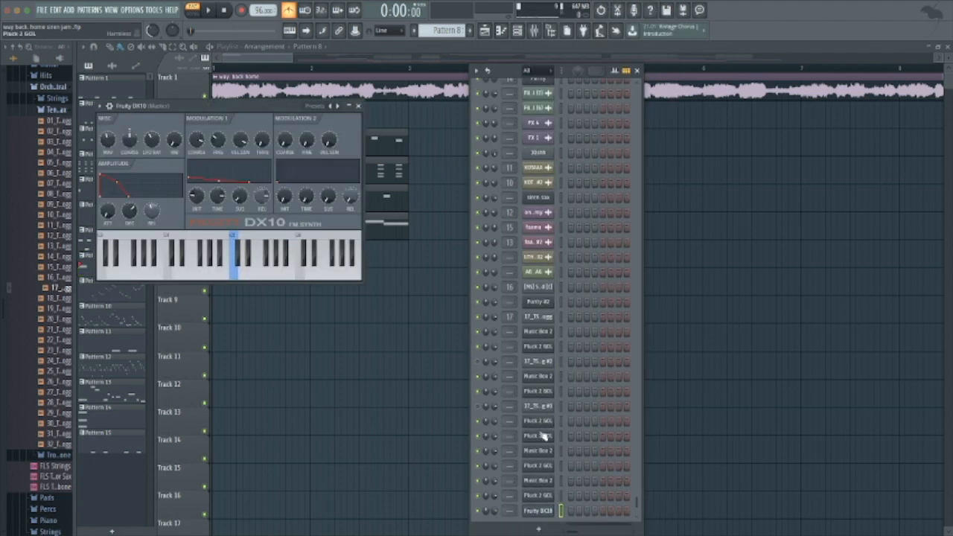
{"action": "left_click", "coordinate": [336, 108]}
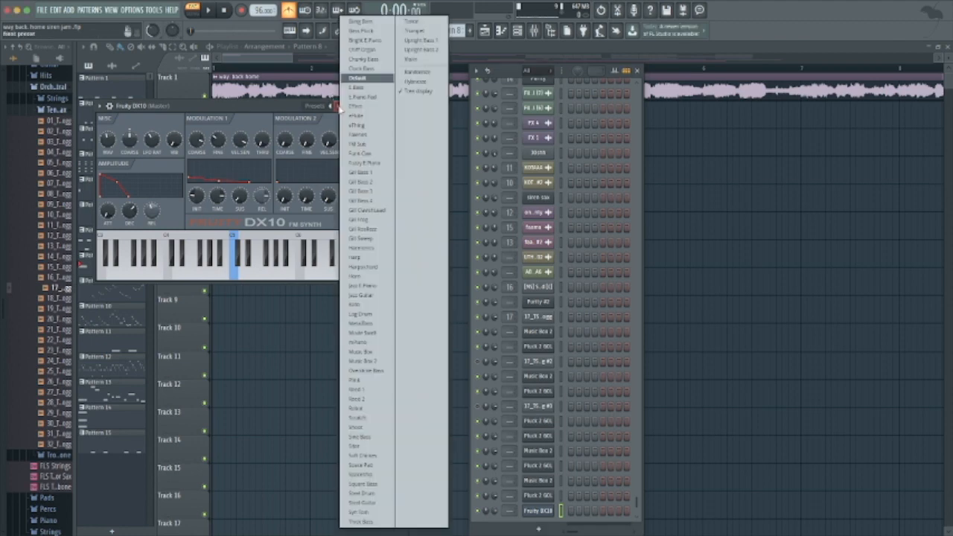
{"action": "left_click", "coordinate": [363, 361]}
{"action": "left_click_drag", "start_coordinate": [283, 268], "coordinate": [245, 272]}
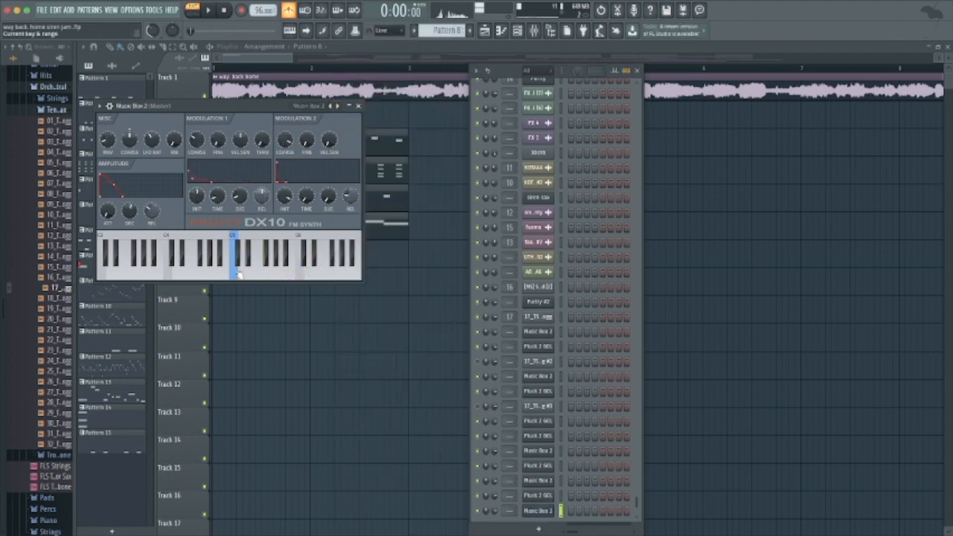
Step: Add a Harmless channel and load the Pluck 2 GOL preset from the Keyboards presets
{"action": "left_click", "coordinate": [538, 528]}
{"action": "left_click", "coordinate": [569, 439]}
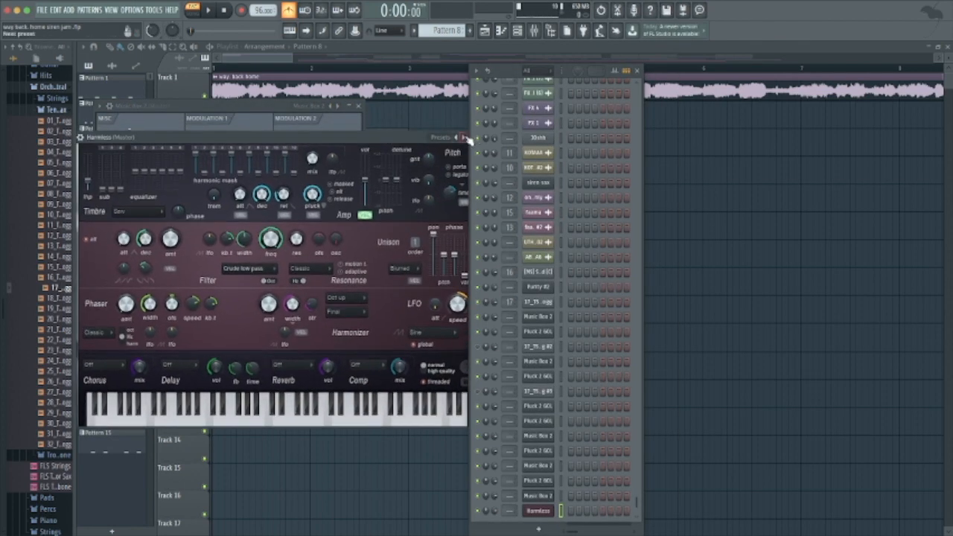
{"action": "left_click", "coordinate": [466, 139]}
{"action": "mouse_move", "coordinate": [477, 211]}
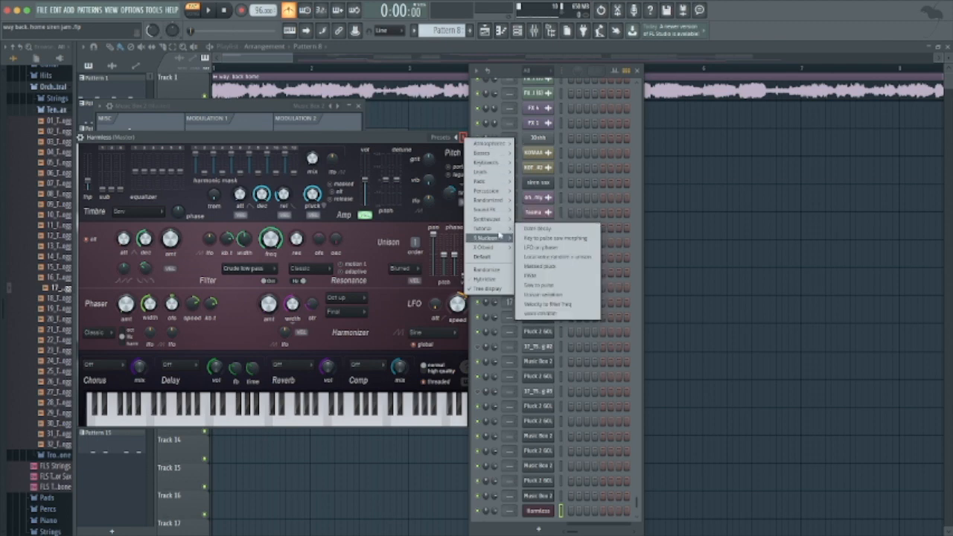
{"action": "mouse_move", "coordinate": [499, 166]}
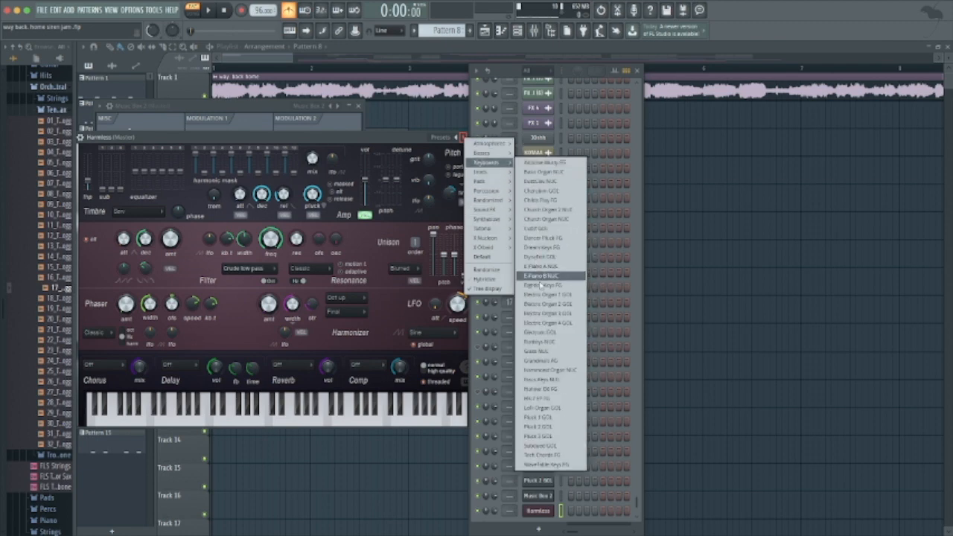
{"action": "left_click", "coordinate": [546, 429]}
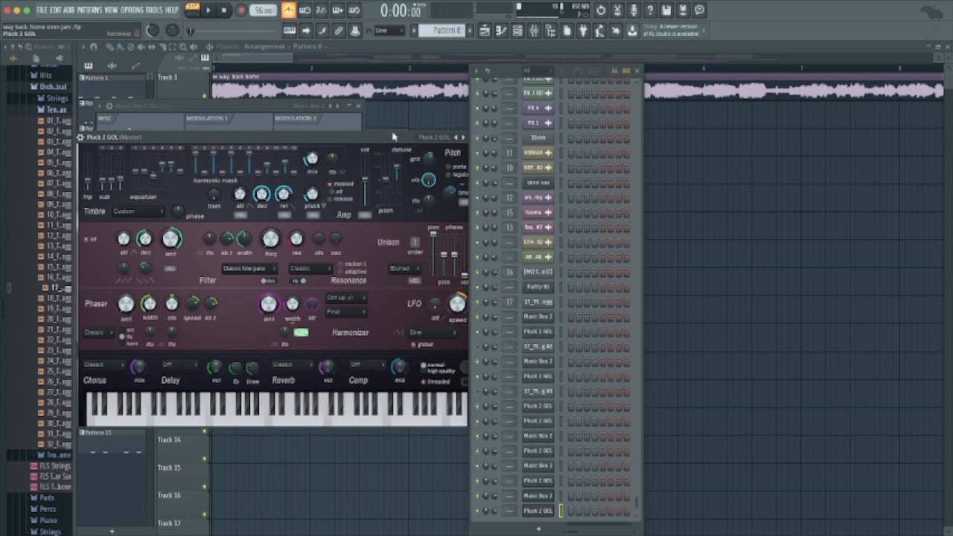
{"action": "left_click_drag", "start_coordinate": [394, 137], "coordinate": [328, 214]}
Step: Place Pattern 10 at the start of track 7 and play back its Purity melody in the piano roll
{"action": "left_click", "coordinate": [416, 200]}
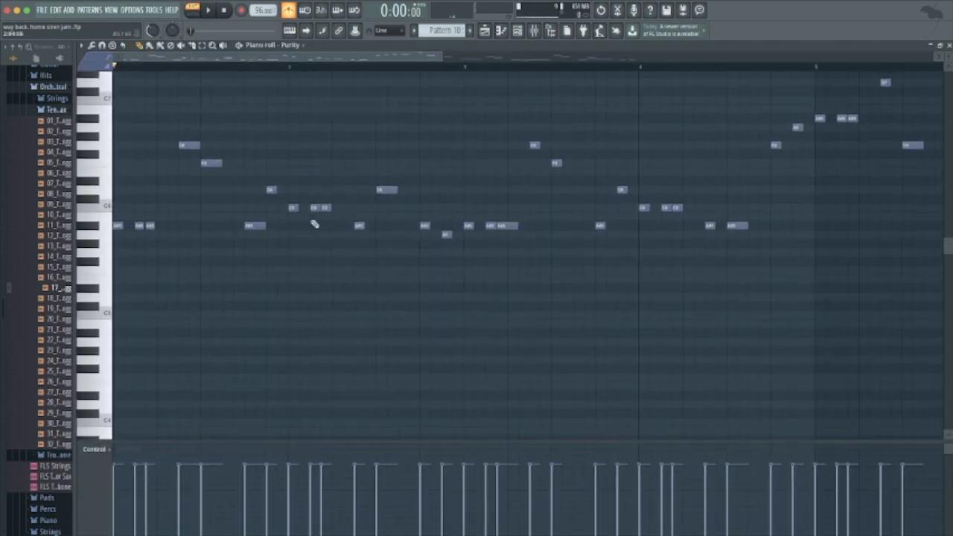
{"action": "scroll", "coordinate": [360, 186], "scroll_direction": "up", "scroll_amount": 3}
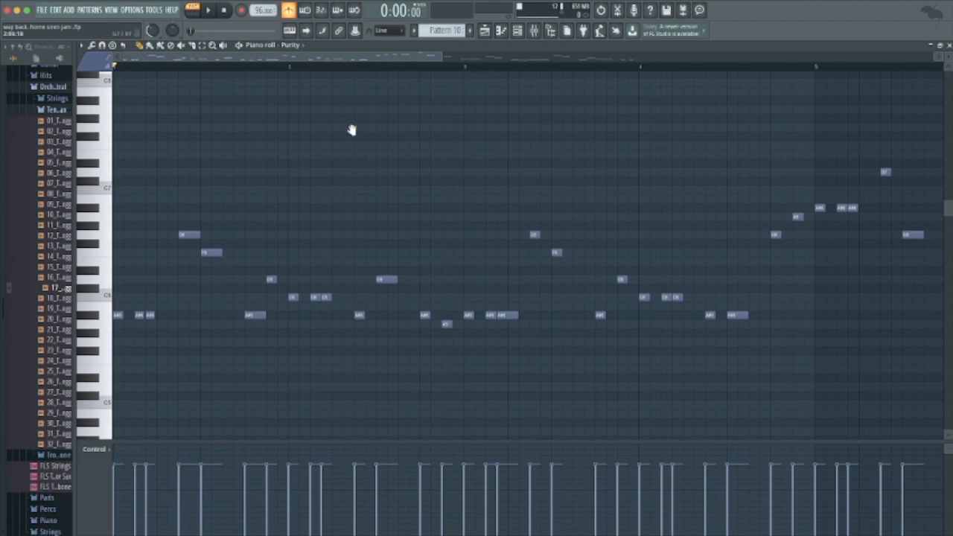
{"action": "scroll", "coordinate": [352, 130], "scroll_direction": "up", "scroll_amount": 1}
{"action": "scroll", "coordinate": [229, 72], "scroll_direction": "down", "scroll_amount": 4}
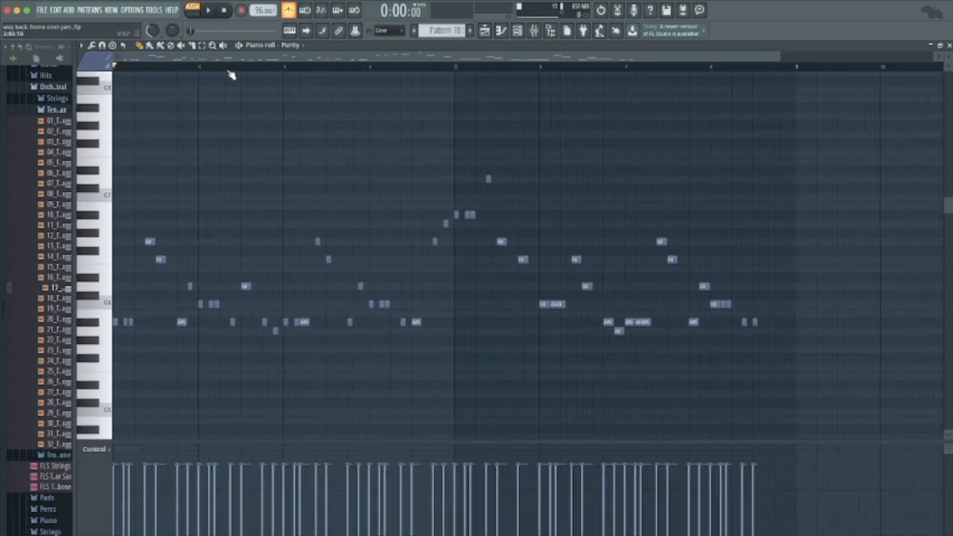
{"action": "key", "text": "space"}
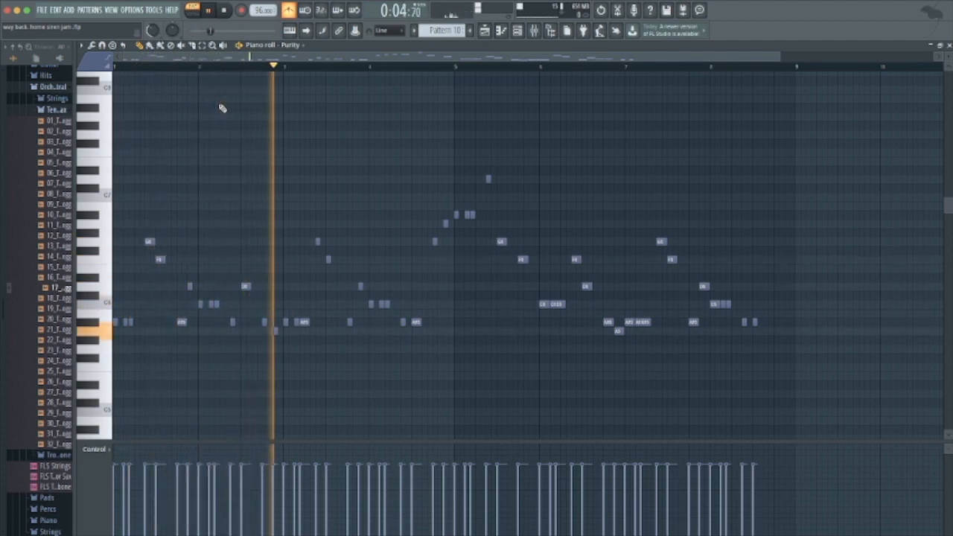
{"action": "key", "text": "space"}
{"action": "key", "text": "F5"}
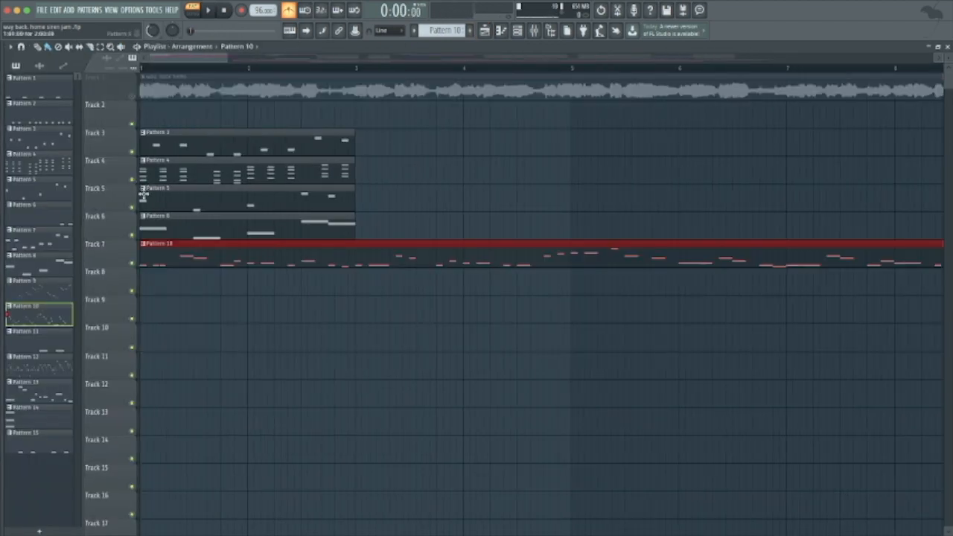
Step: Place Pattern 1 at the start of track 2 and audition its kick notes in the piano roll
{"action": "left_click", "coordinate": [146, 119]}
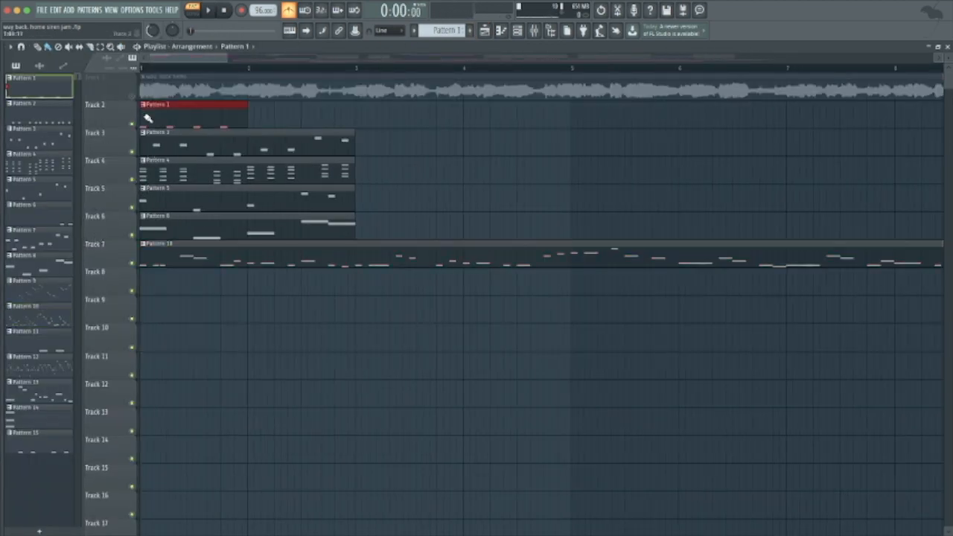
{"action": "double_click", "coordinate": [160, 124]}
{"action": "scroll", "coordinate": [167, 173], "scroll_direction": "down", "scroll_amount": 1}
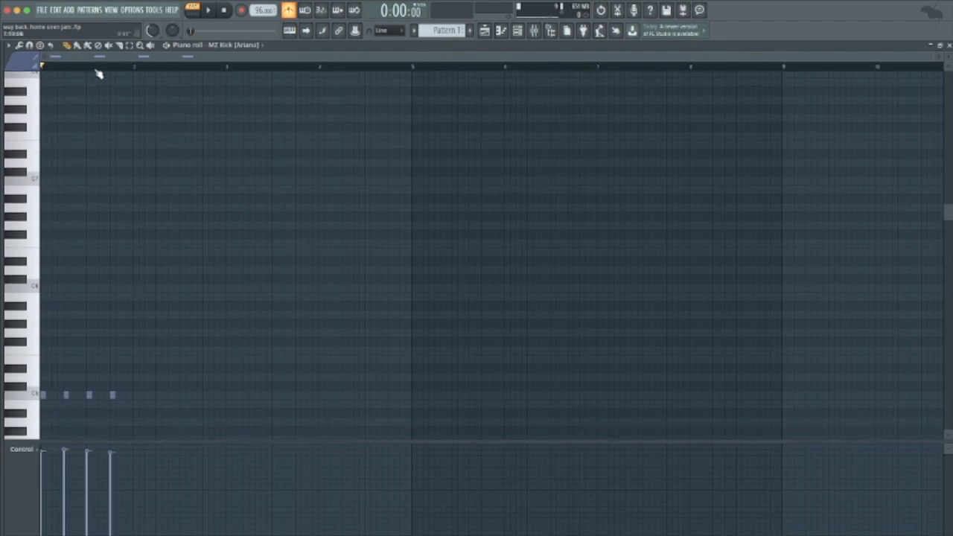
{"action": "scroll", "coordinate": [144, 187], "scroll_direction": "up", "scroll_amount": 3, "text": "ctrl"}
{"action": "scroll", "coordinate": [239, 306], "scroll_direction": "down", "scroll_amount": 4}
{"action": "key", "text": "space"}
{"action": "key", "text": "space"}
{"action": "left_click", "coordinate": [484, 30]}
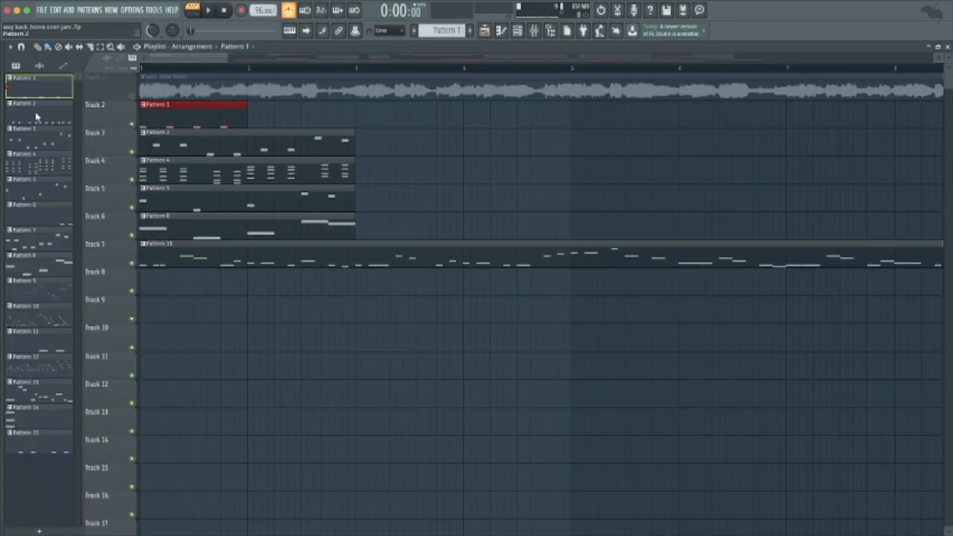
Step: Place Pattern 2 at the start of track 8 and play back its Snare Zouk notes in the piano roll
{"action": "left_click", "coordinate": [174, 291]}
{"action": "double_click", "coordinate": [182, 288]}
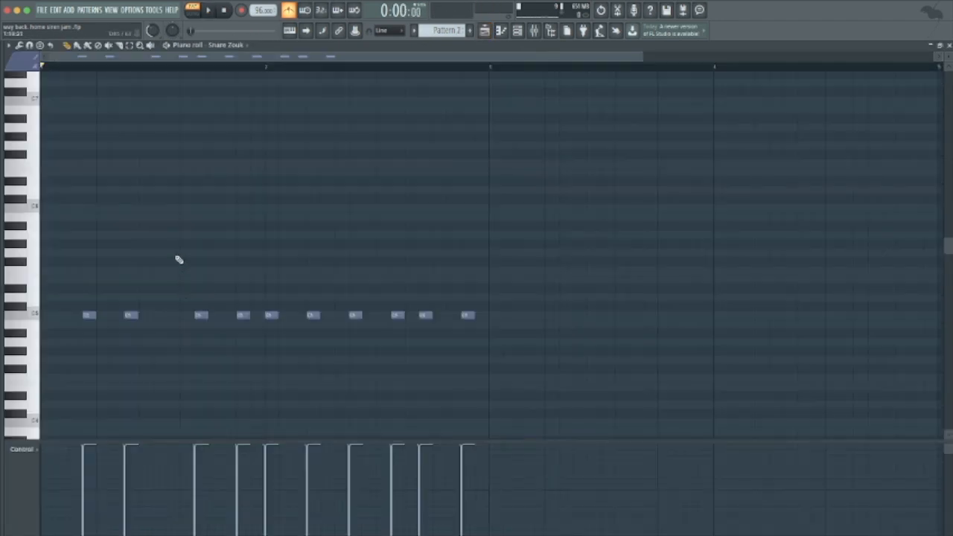
{"action": "scroll", "coordinate": [117, 69], "scroll_direction": "up", "scroll_amount": 2}
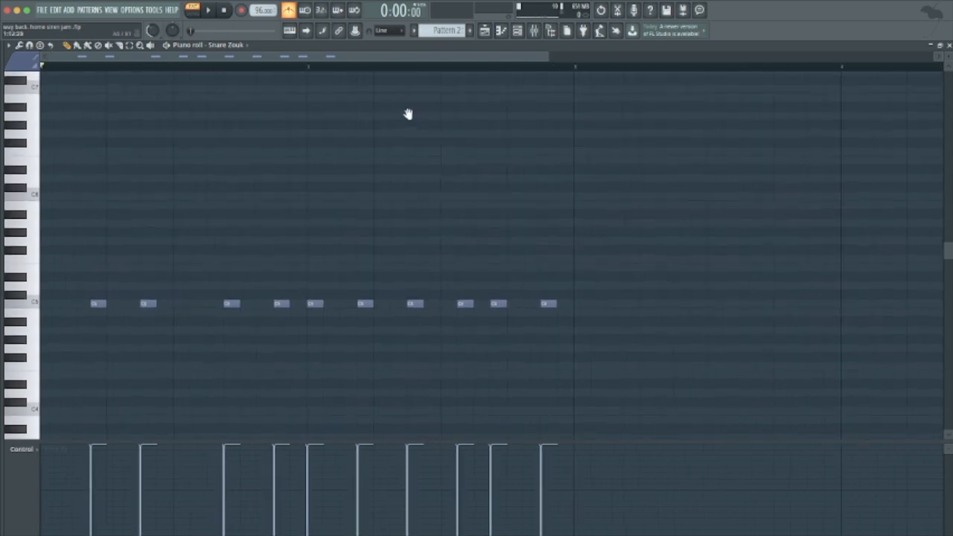
{"action": "key", "text": "space"}
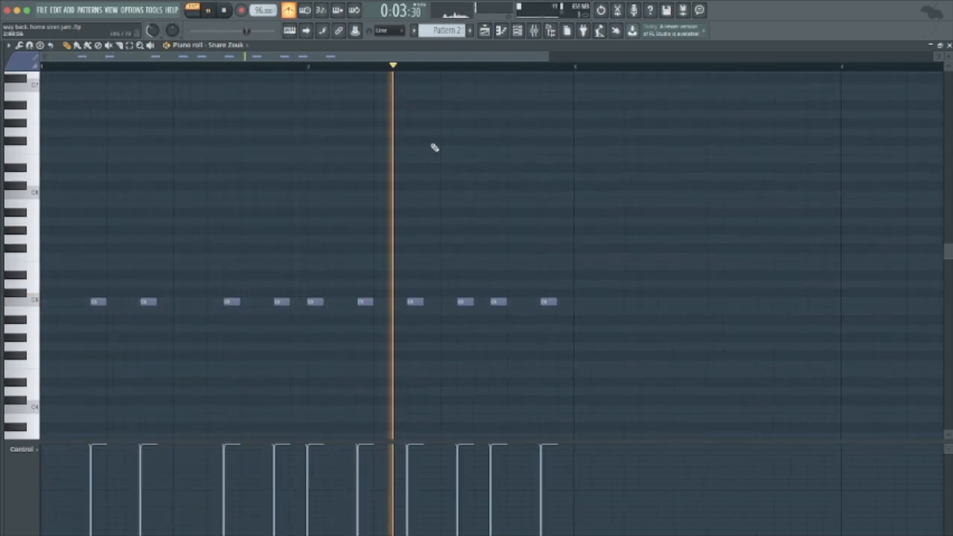
{"action": "key", "text": "space"}
{"action": "left_click", "coordinate": [484, 30]}
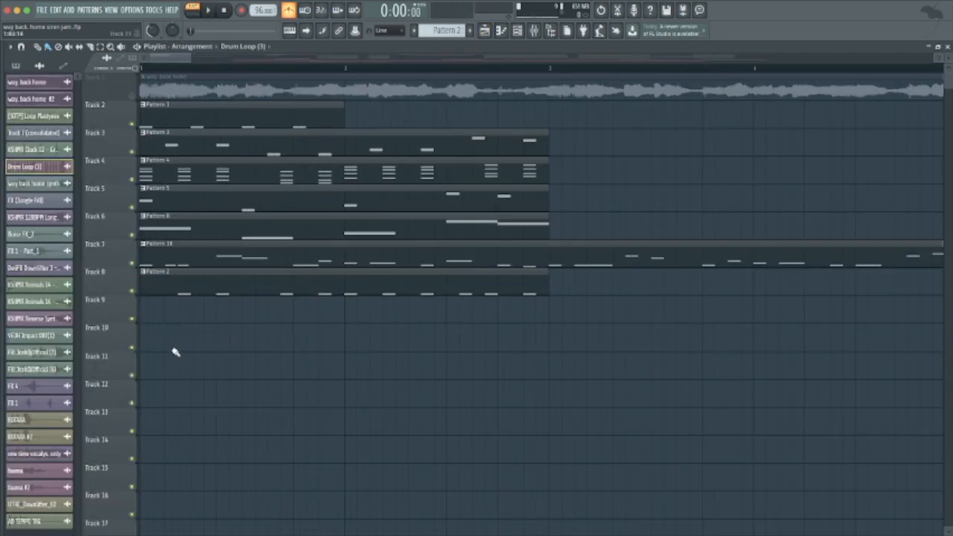
Step: Place the Drum Loop (3) audio clip at the start of track 11 and preview its sample
{"action": "left_click_drag", "start_coordinate": [242, 338], "coordinate": [176, 400]}
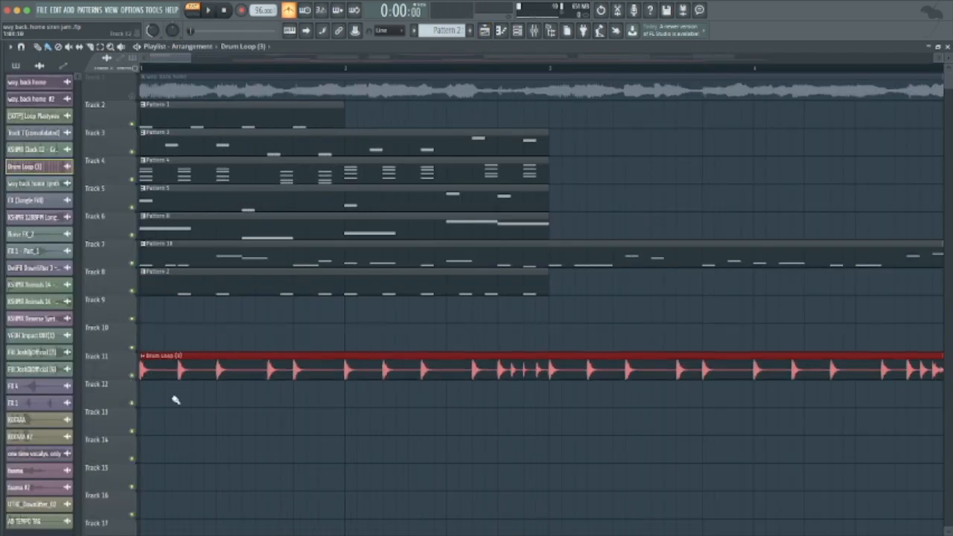
{"action": "double_click", "coordinate": [247, 367]}
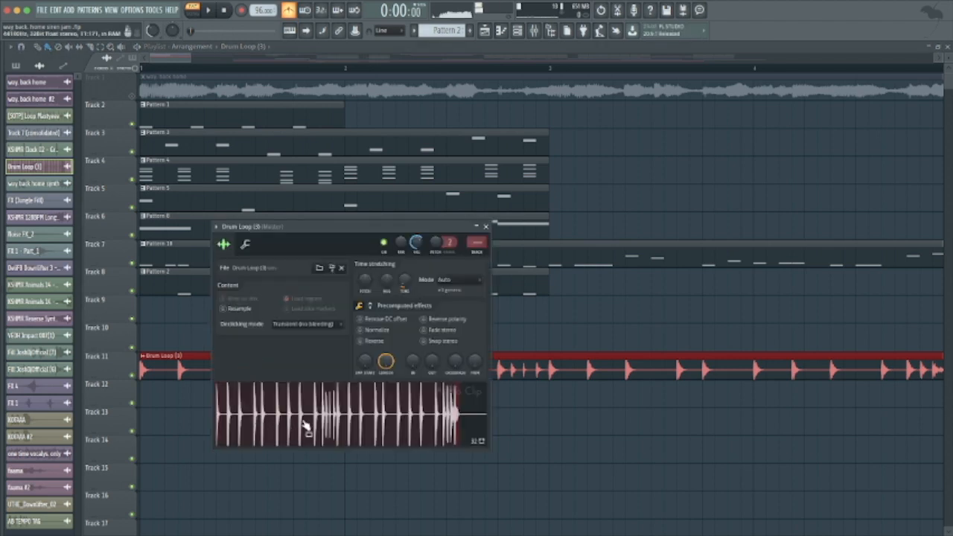
{"action": "left_click", "coordinate": [485, 226]}
Step: Place Pattern 6 at the start of track 9 and play back its notes in the piano roll
{"action": "scroll", "coordinate": [28, 358], "scroll_direction": "up", "scroll_amount": 10}
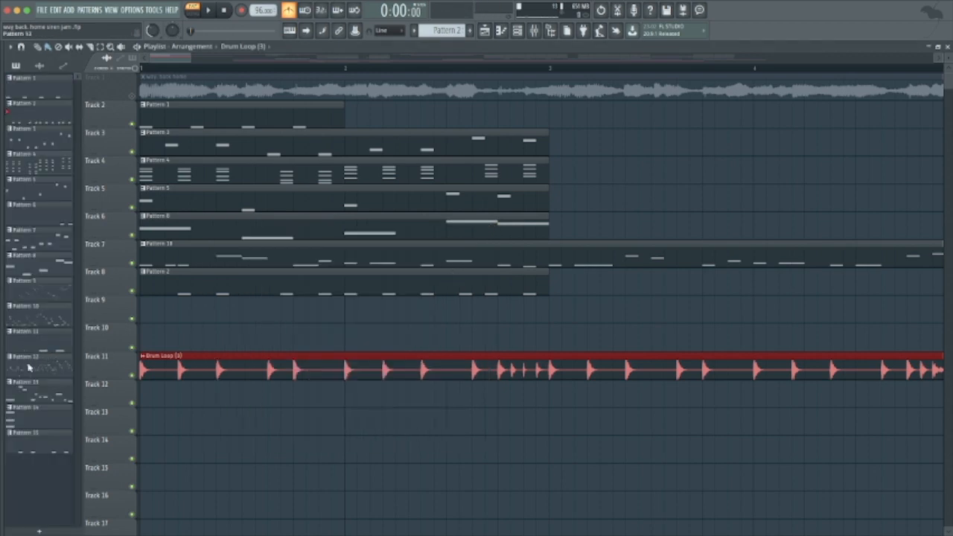
{"action": "left_click", "coordinate": [149, 308]}
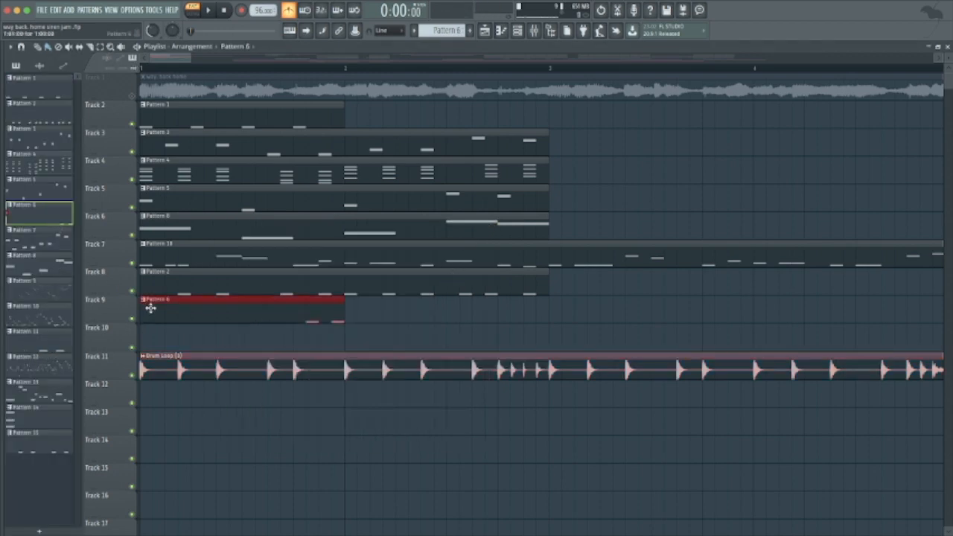
{"action": "double_click", "coordinate": [167, 309]}
{"action": "key", "text": "space"}
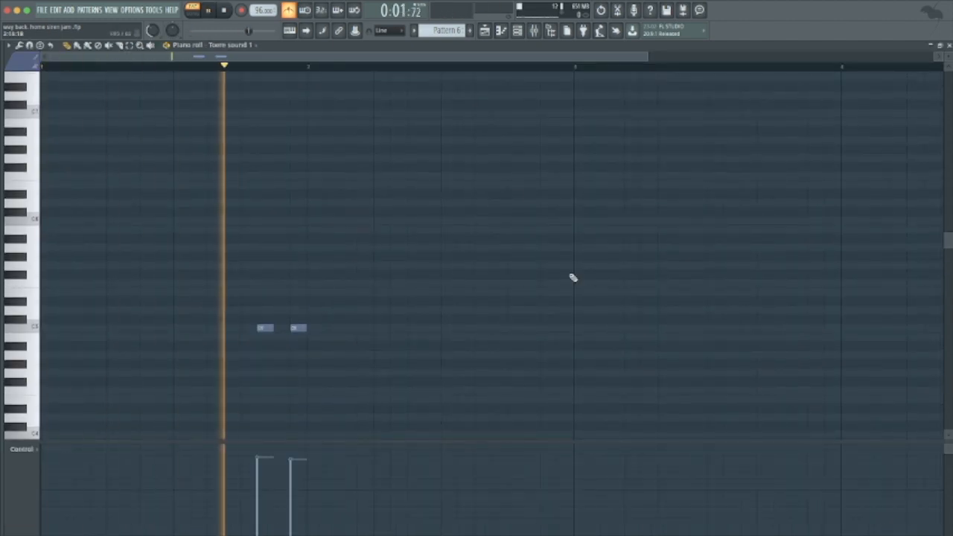
{"action": "key", "text": "space"}
Step: Repeat Pattern 1 on track 2 and Pattern 6 on track 9 at bar 2, and play the arrangement in song mode
{"action": "left_click", "coordinate": [485, 31]}
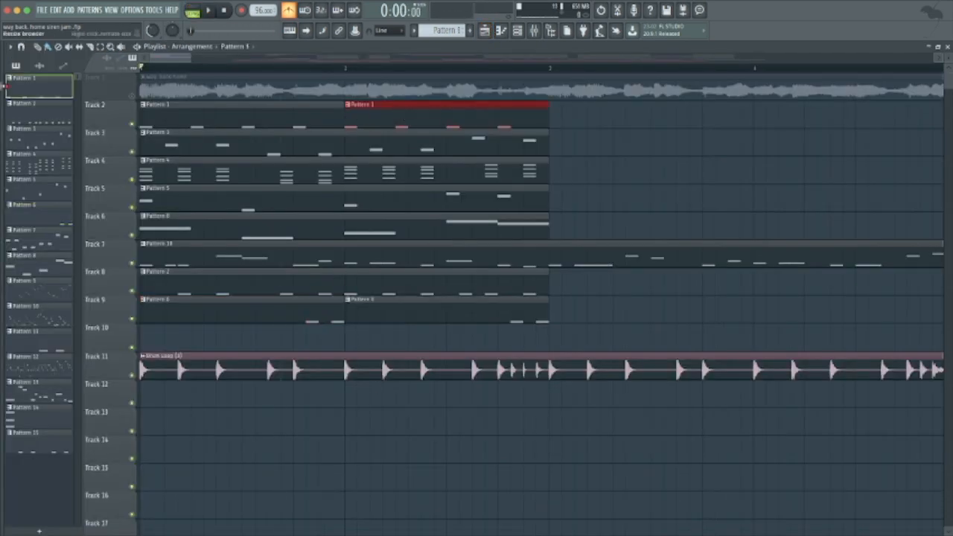
{"action": "key", "text": "space"}
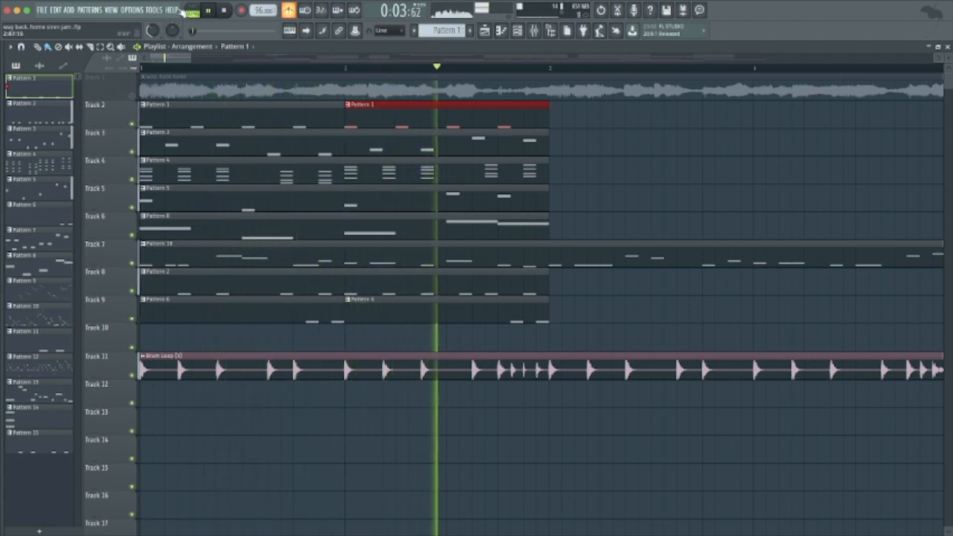
{"action": "key", "text": "space"}
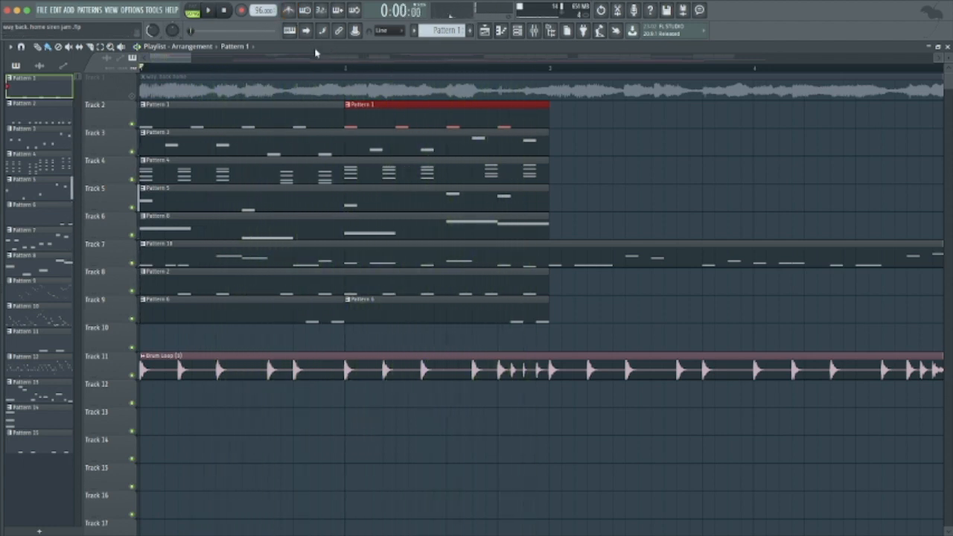
Step: Examine the build-up from bar 9 onward and preview the KSHMR 128BPM Long Fill 03 sample used on track 16
{"action": "scroll", "coordinate": [324, 70], "scroll_direction": "down", "scroll_amount": 4}
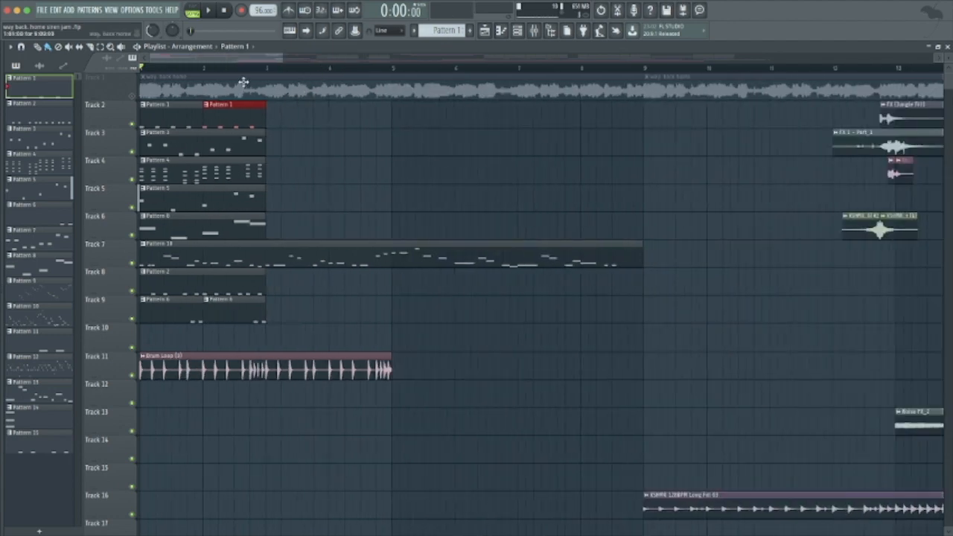
{"action": "scroll", "coordinate": [251, 72], "scroll_direction": "up", "scroll_amount": 1}
{"action": "left_click_drag", "start_coordinate": [301, 284], "coordinate": [581, 326]}
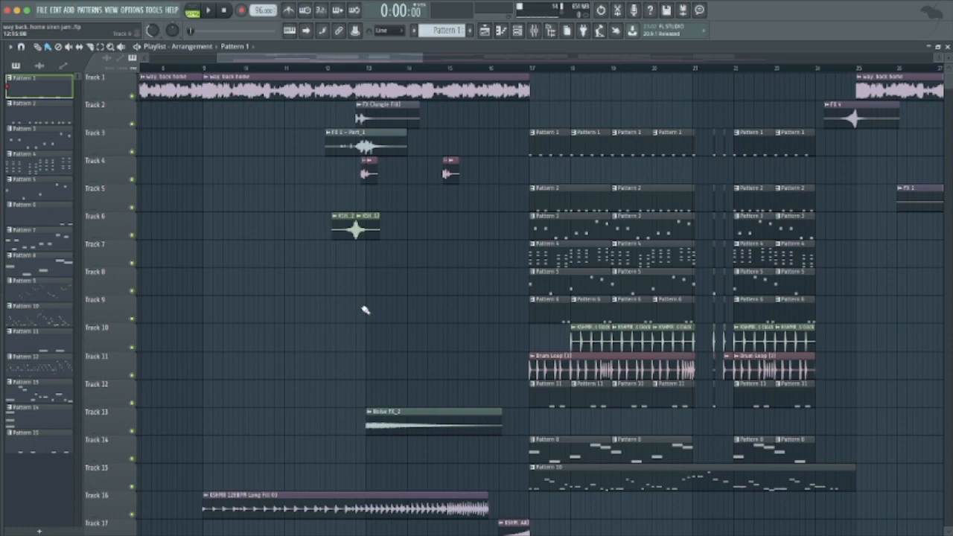
{"action": "left_click_drag", "start_coordinate": [233, 138], "coordinate": [171, 202]}
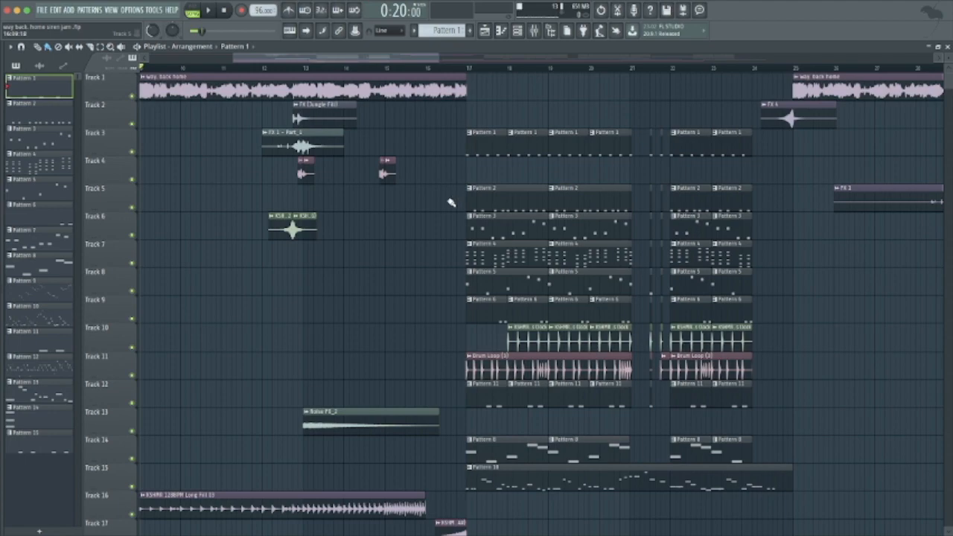
{"action": "scroll", "coordinate": [374, 357], "scroll_direction": "down", "scroll_amount": 3}
{"action": "mouse_move", "coordinate": [319, 361]}
{"action": "left_mouse_down"}
{"action": "mouse_move", "coordinate": [349, 364]}
{"action": "mouse_move", "coordinate": [316, 376]}
{"action": "left_mouse_up"}
{"action": "double_click", "coordinate": [342, 428]}
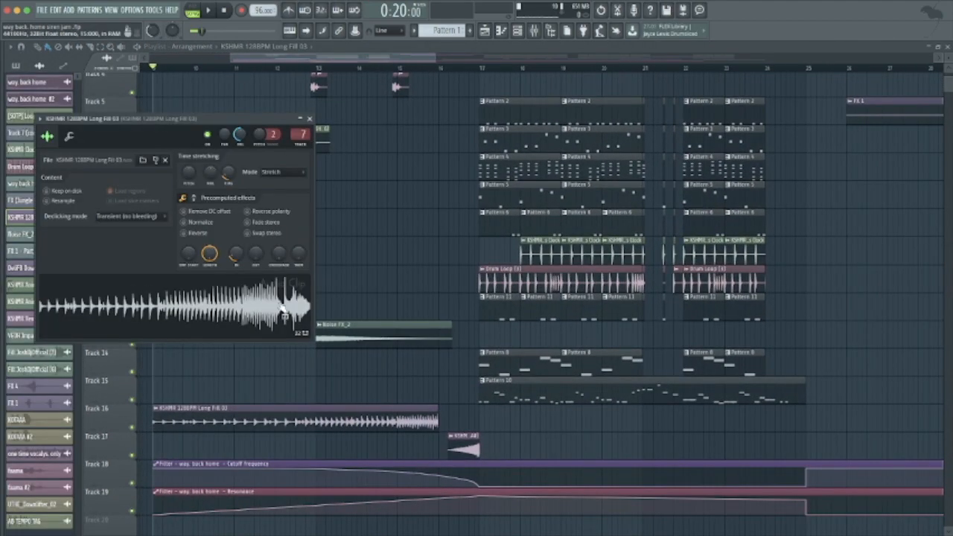
{"action": "left_click", "coordinate": [308, 120]}
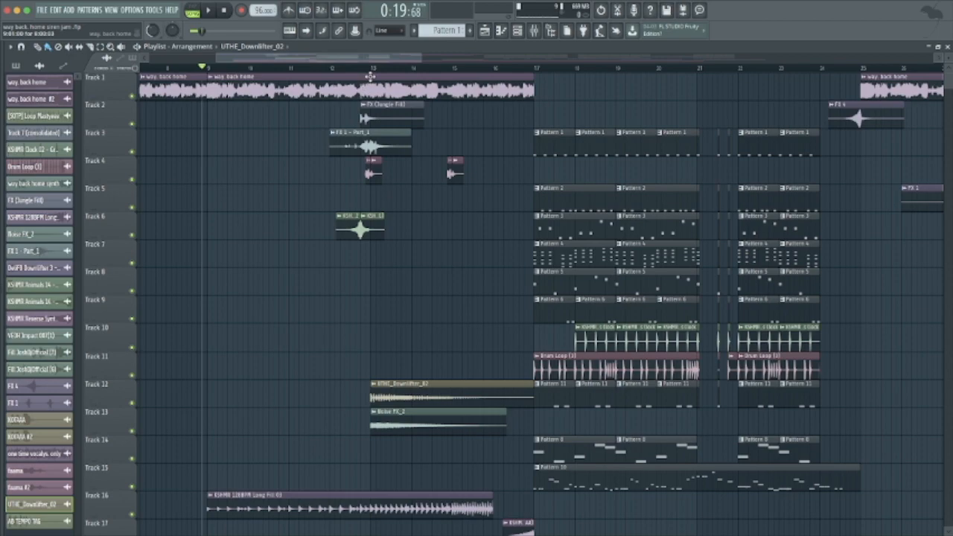
Step: Examine the effect clips around bar 13 of the playlist
{"action": "scroll", "coordinate": [372, 74], "scroll_direction": "up", "scroll_amount": 5}
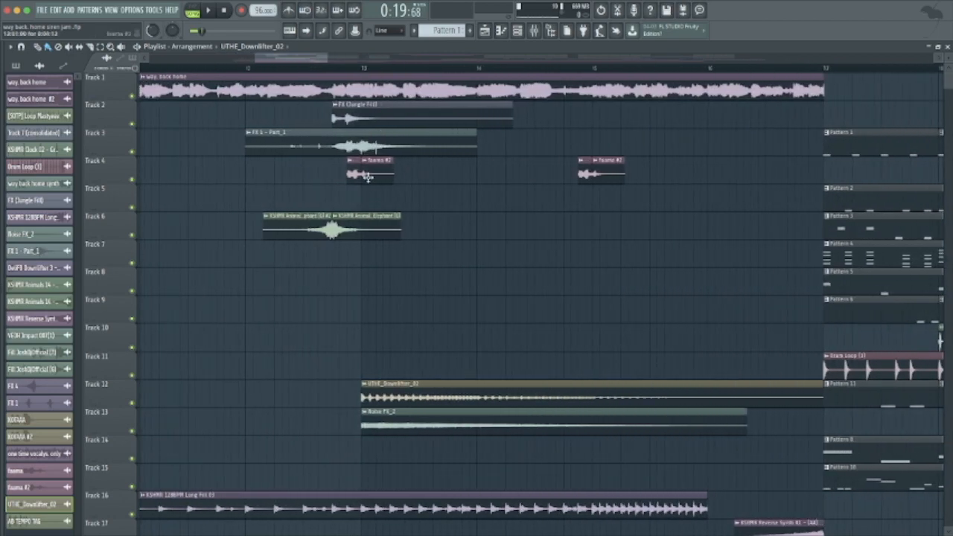
{"action": "scroll", "coordinate": [397, 276], "scroll_direction": "down", "scroll_amount": 2}
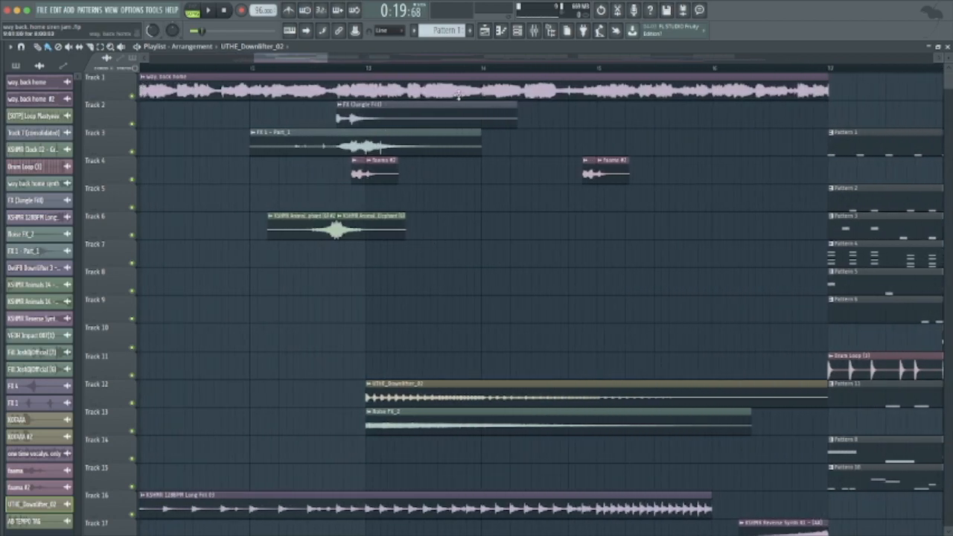